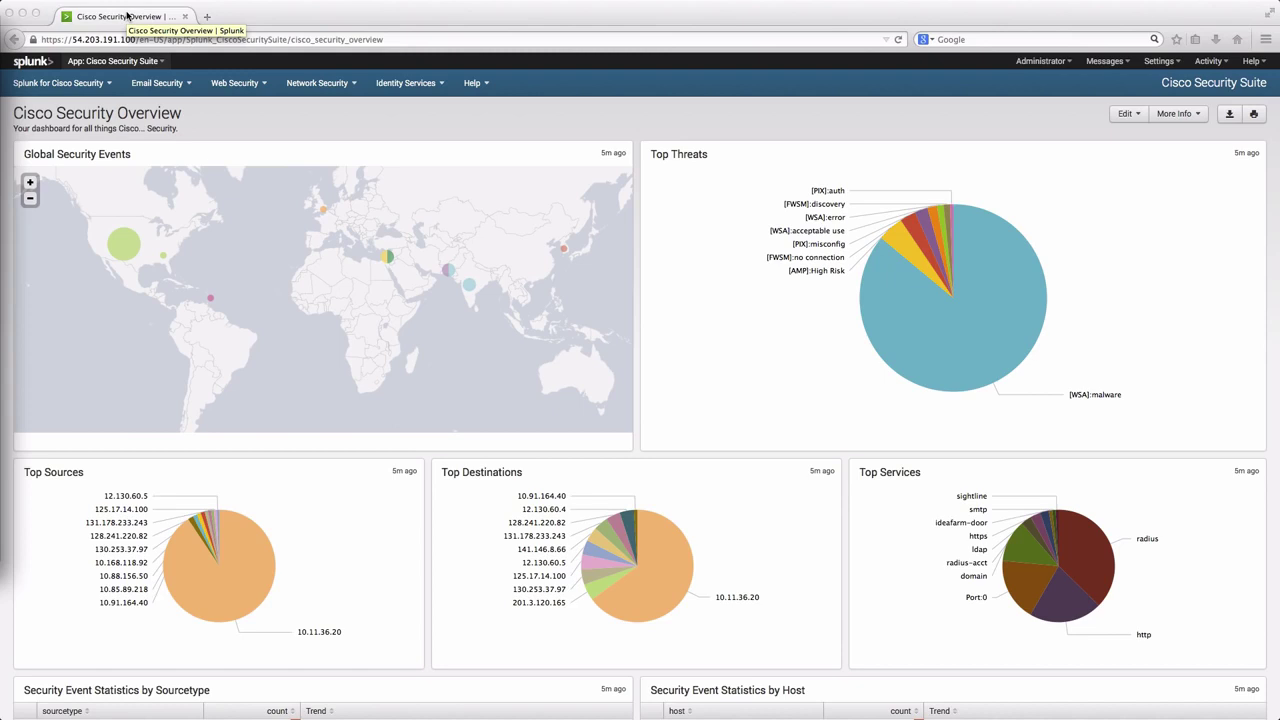
{"action": "left_click", "coordinate": [175, 88]}
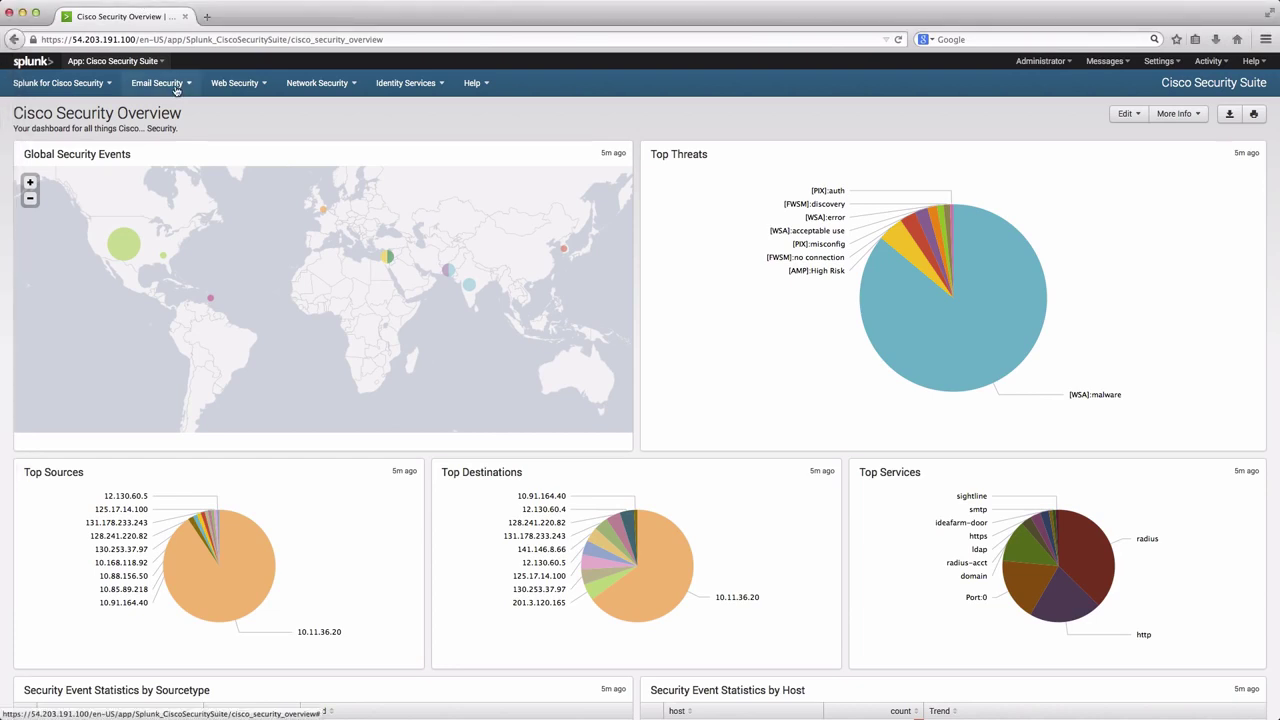
{"action": "left_click", "coordinate": [175, 88]}
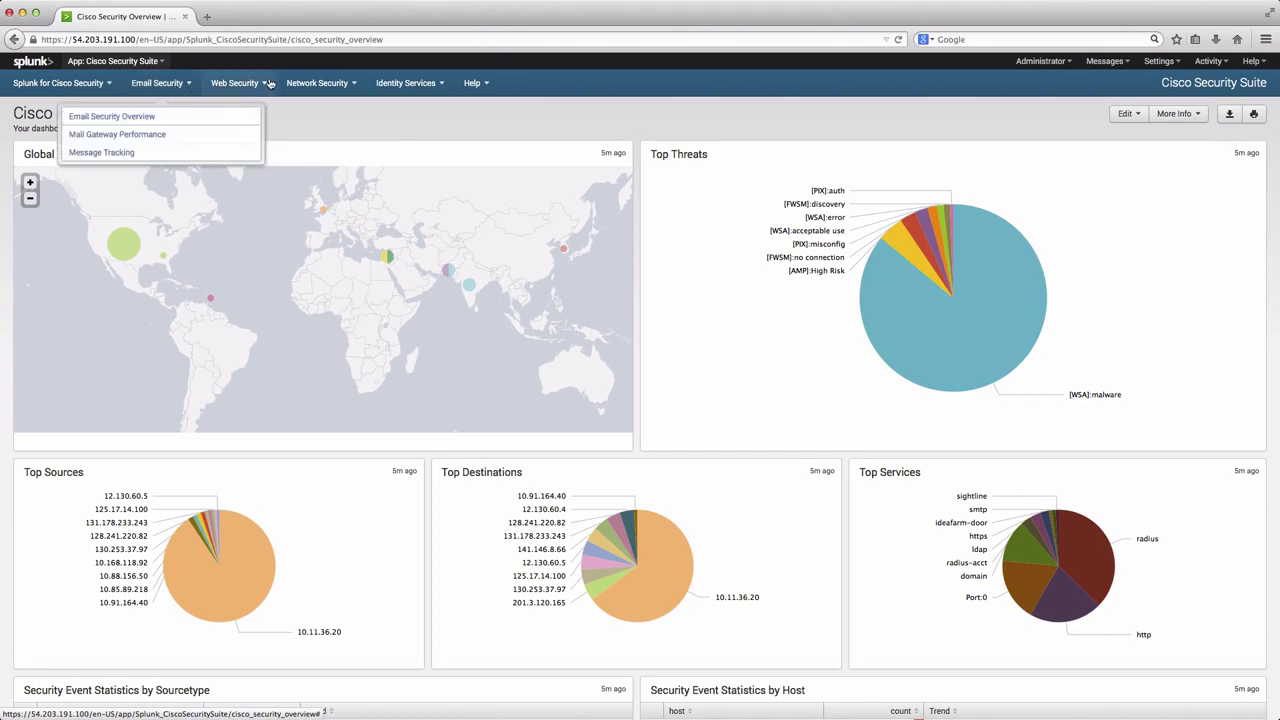
{"action": "left_click", "coordinate": [268, 84]}
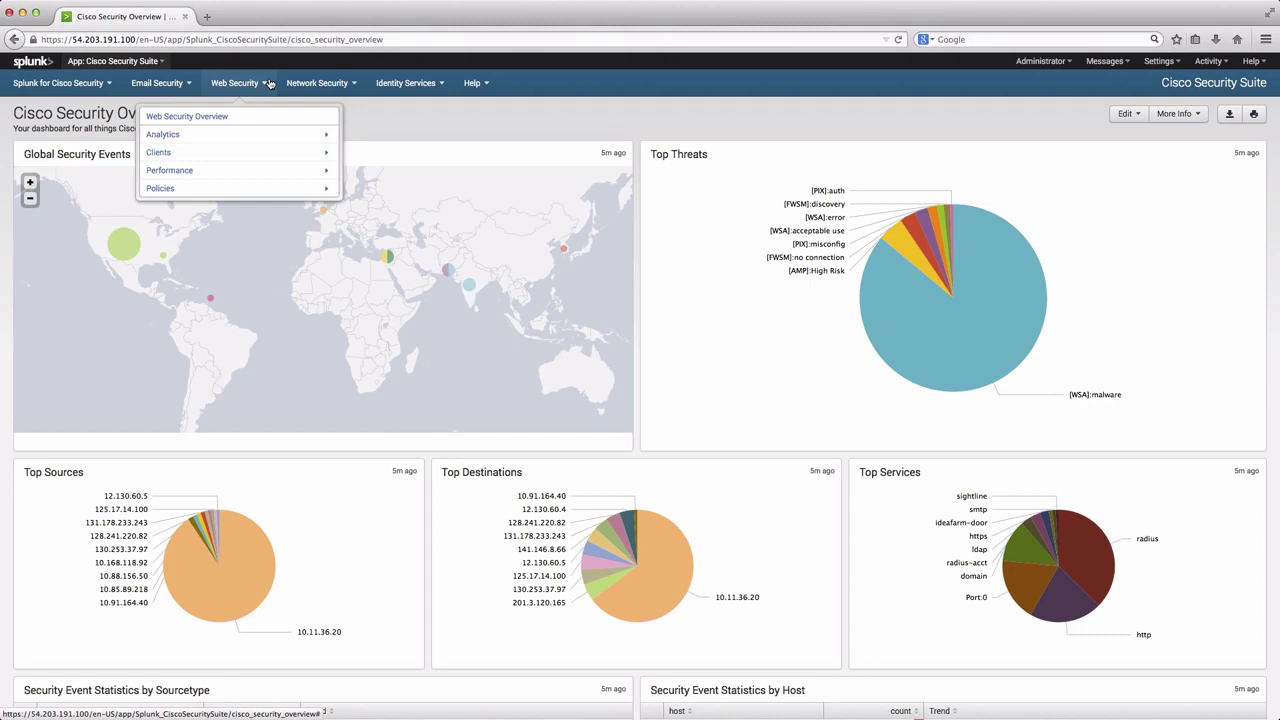
{"action": "left_click", "coordinate": [340, 83]}
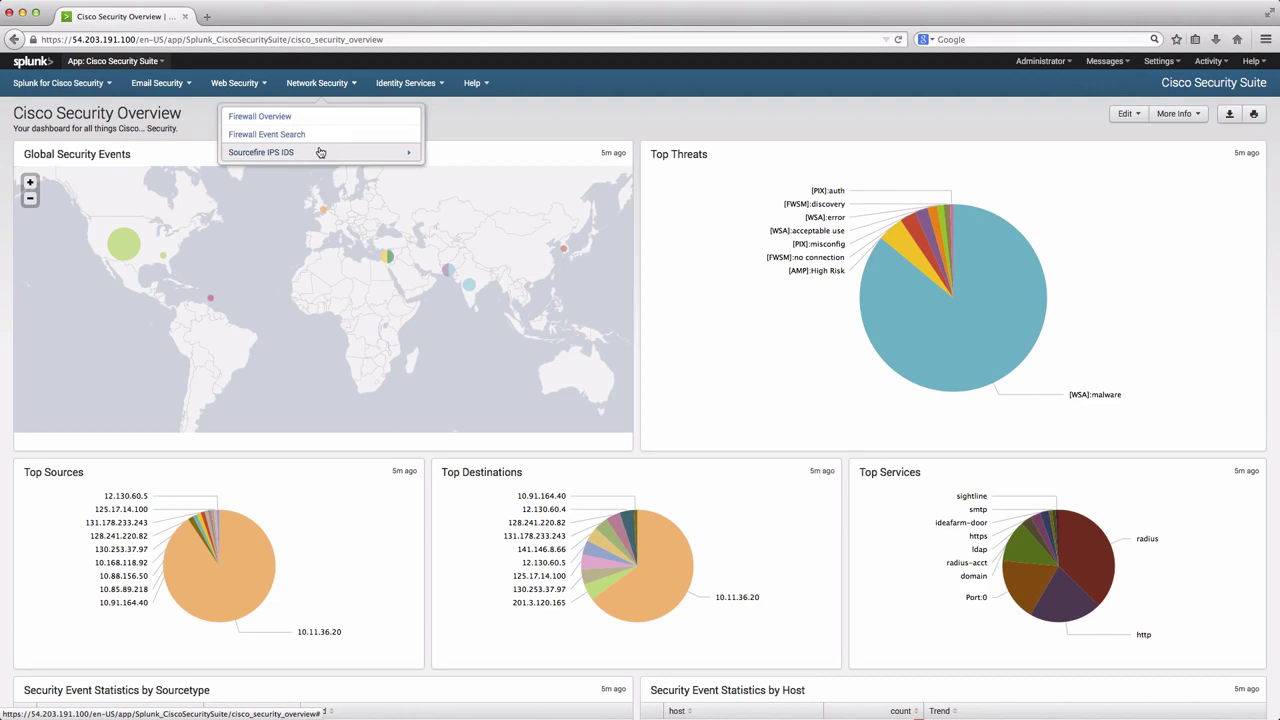
{"action": "left_click", "coordinate": [407, 83]}
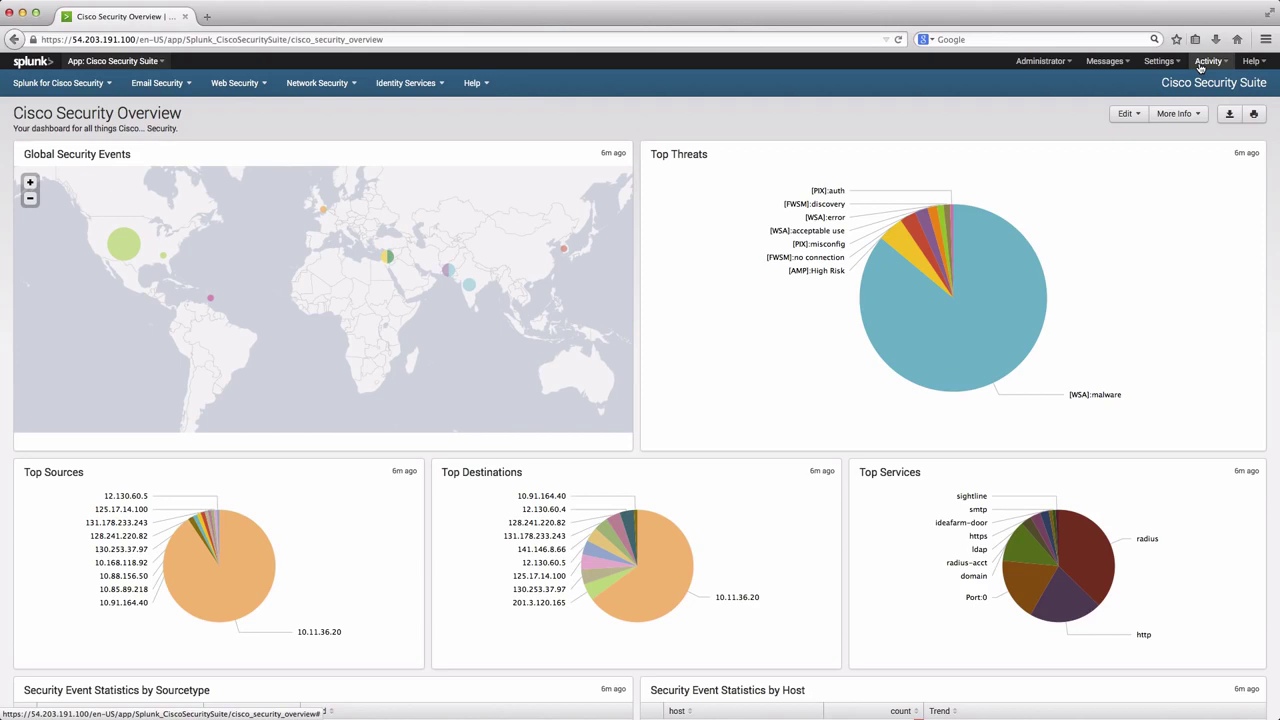
Open the triggered alerts for the Cisco Security Suite and view the results of the latest AMP User Infections alert.
{"action": "left_click", "coordinate": [1205, 61]}
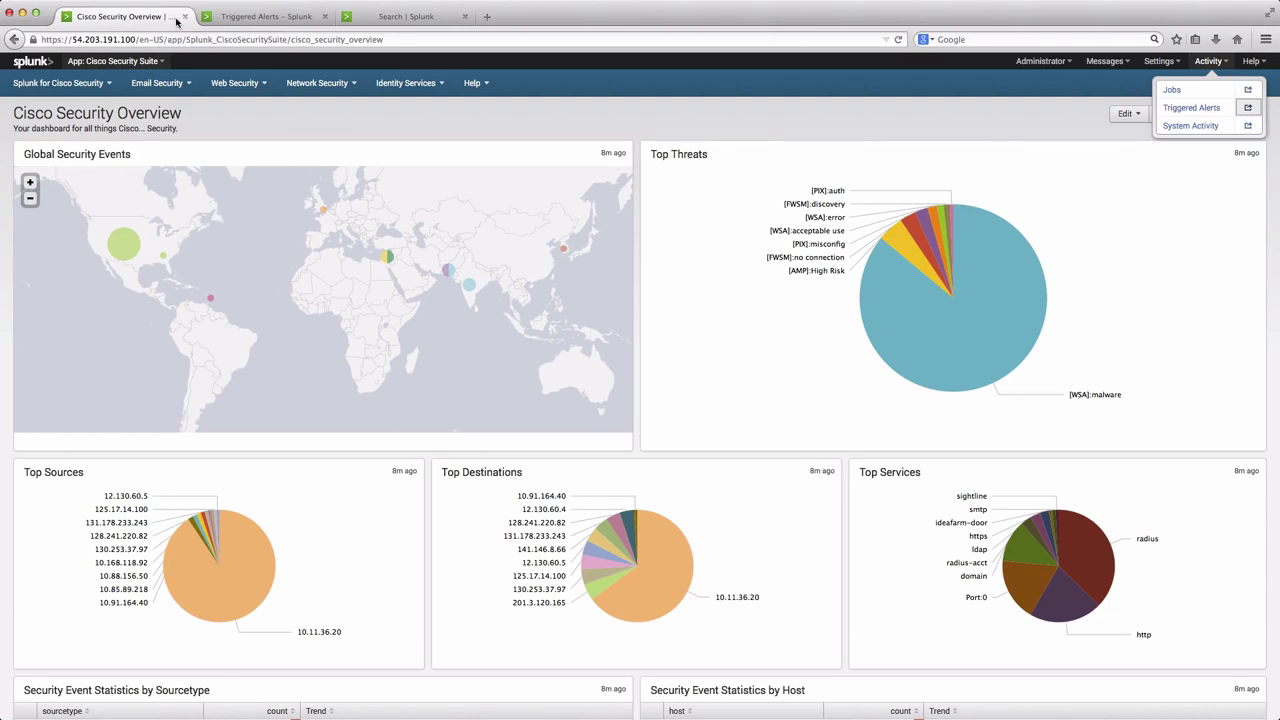
{"action": "left_click", "coordinate": [228, 17]}
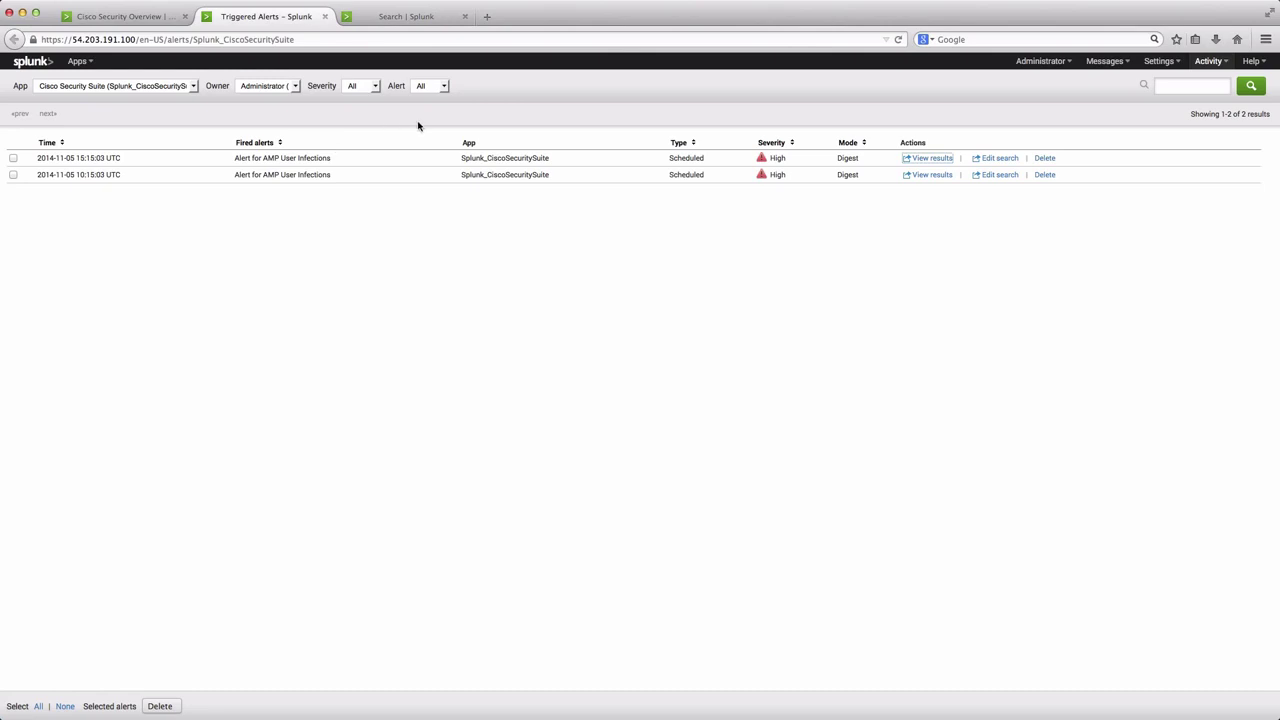
{"action": "left_click", "coordinate": [438, 18]}
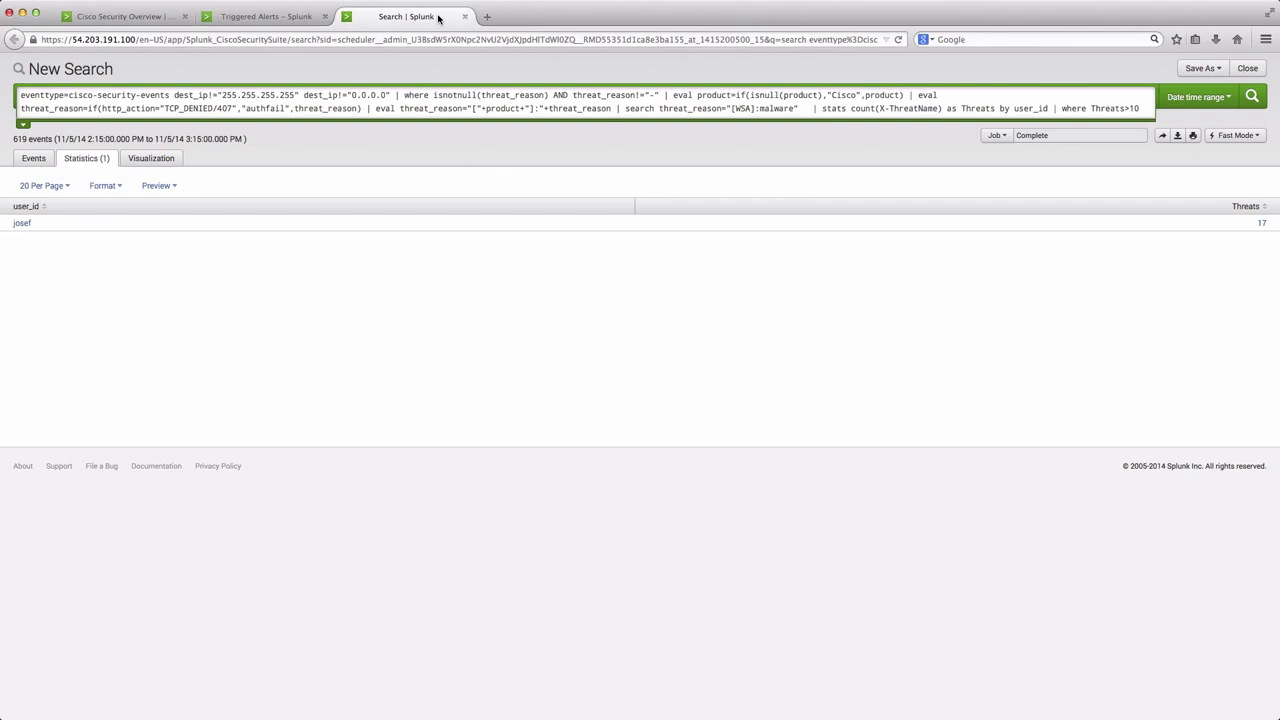
Open ISE User Investigation from the security overview and search for the alerted user's username with a trailing wildcard.
{"action": "left_click", "coordinate": [131, 17]}
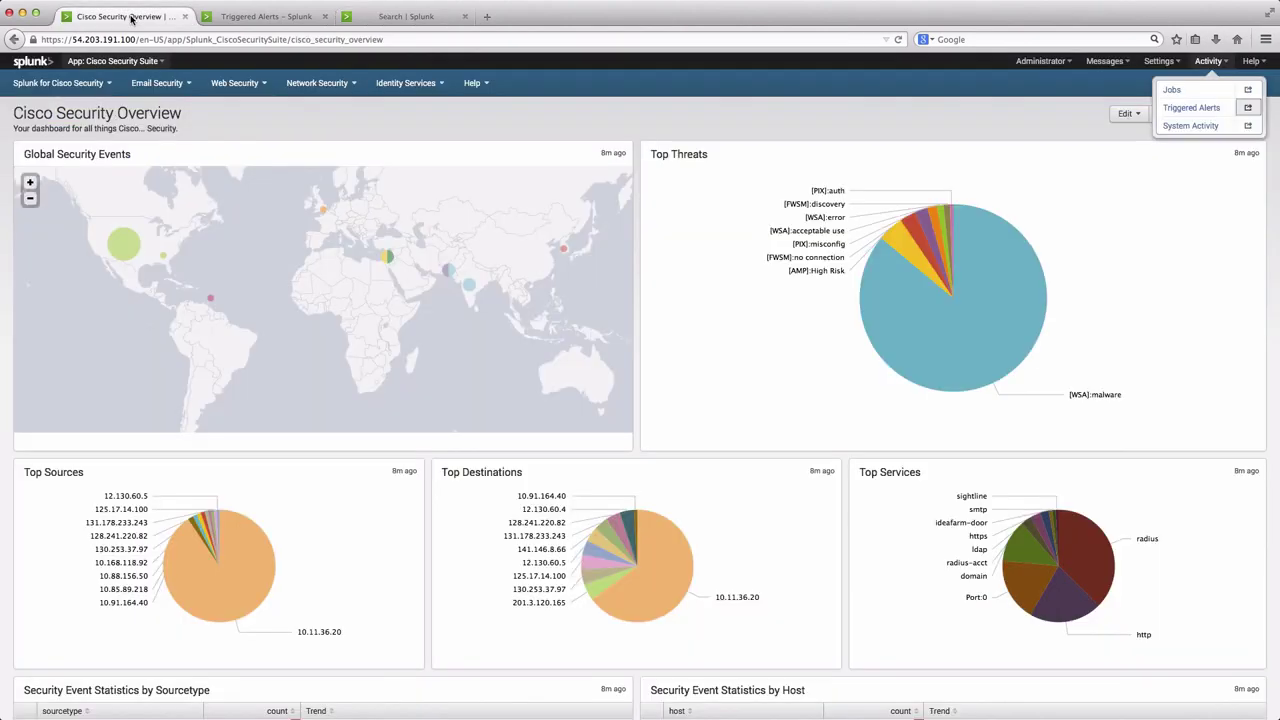
{"action": "left_click", "coordinate": [444, 84]}
{"action": "left_click", "coordinate": [407, 133]}
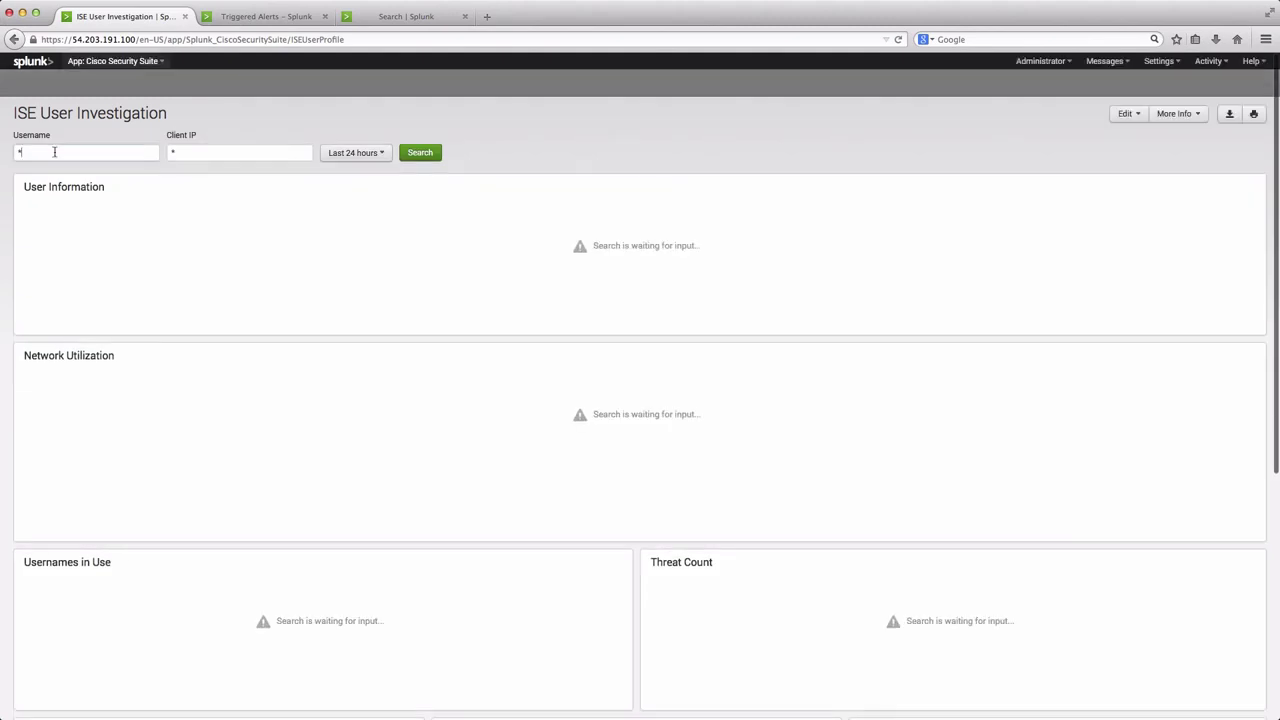
{"action": "left_click_drag", "start_coordinate": [54, 152], "coordinate": [19, 153]}
{"action": "type", "text": "josef*"}
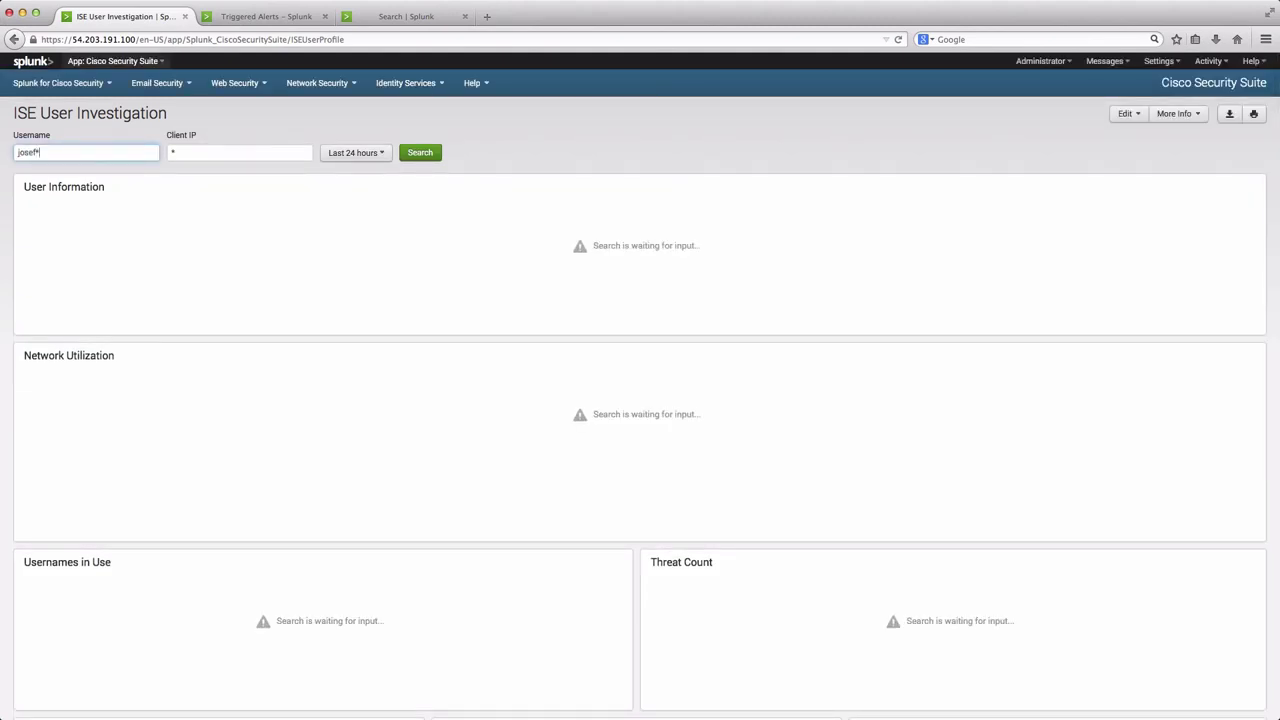
{"action": "left_click", "coordinate": [418, 152]}
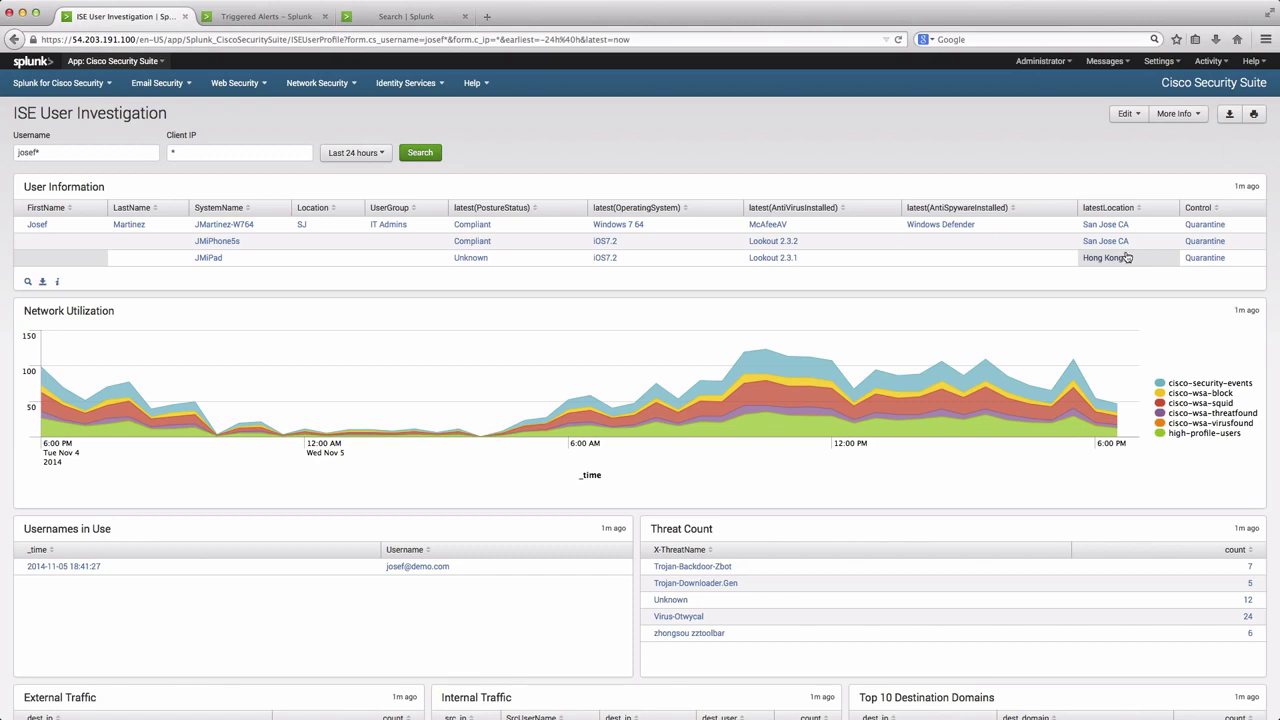
Quarantine the user from the iPhone entry in User Information and rerun the user investigation search.
{"action": "left_click", "coordinate": [1186, 243]}
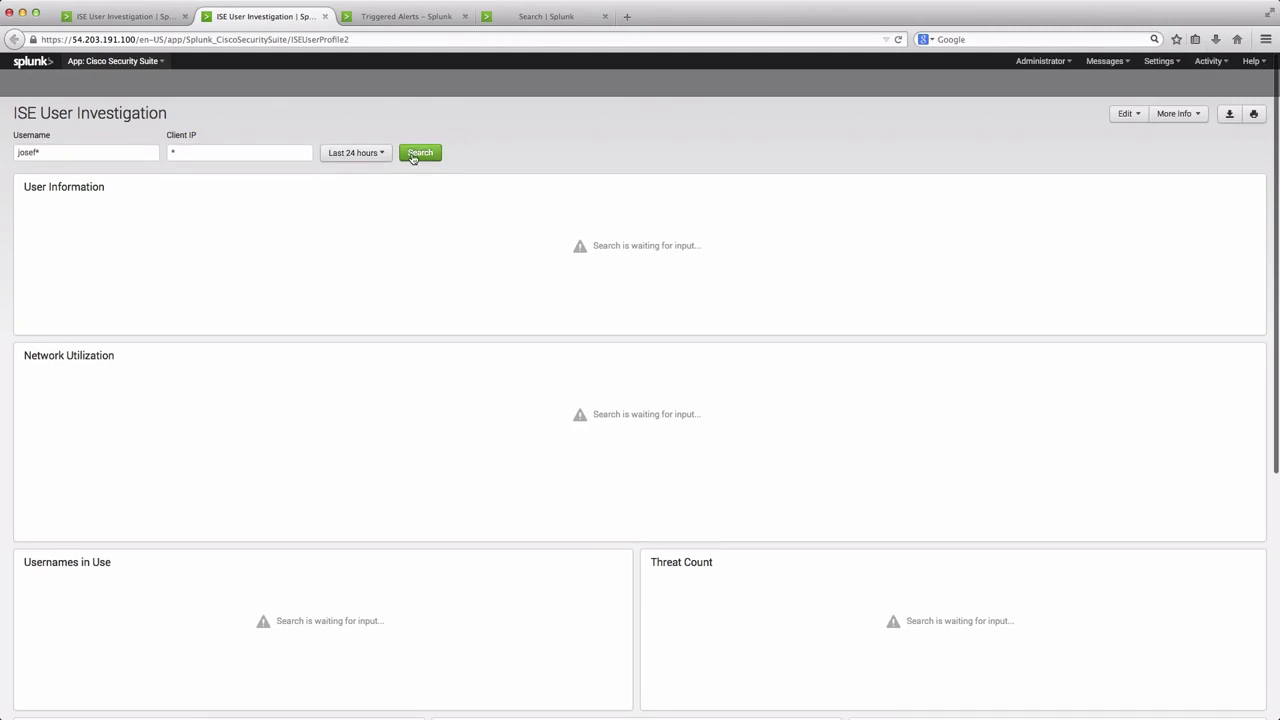
{"action": "left_click", "coordinate": [418, 154]}
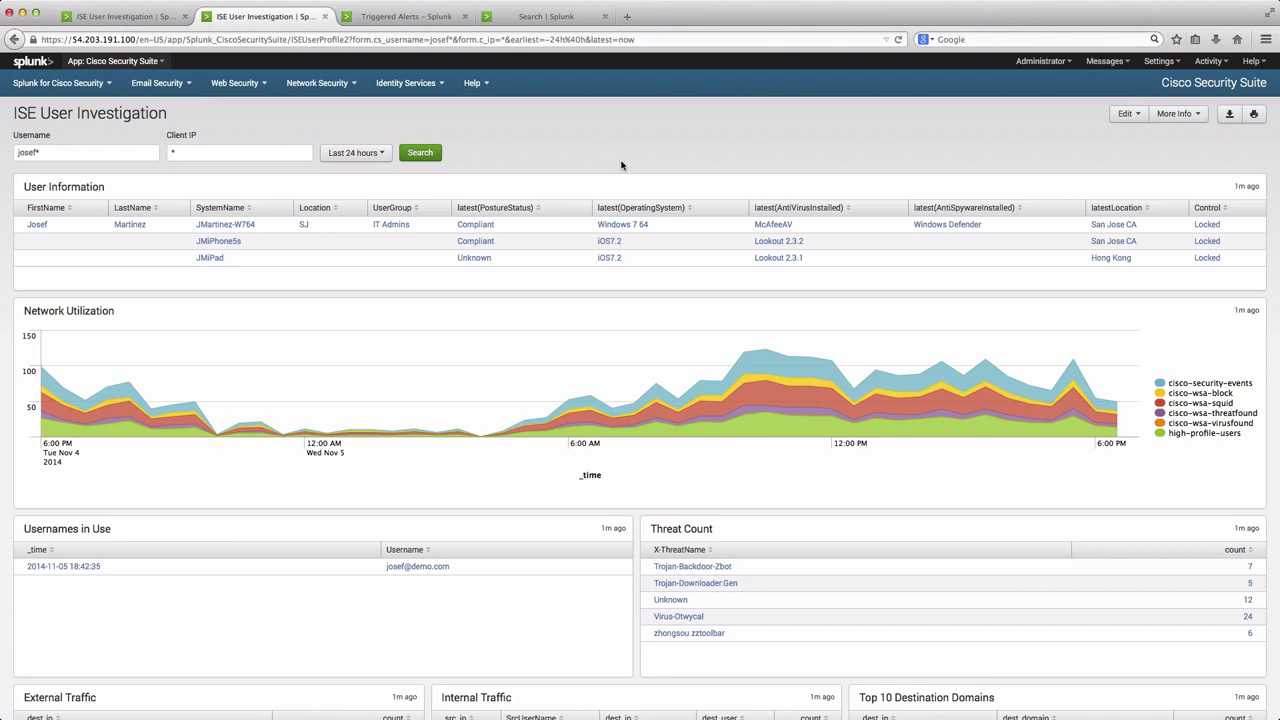
Examine the user's network utilization, threat counts, external and internal traffic, and top destination domains.
{"action": "scroll", "coordinate": [676, 190], "scroll_direction": "down", "scroll_amount": 1}
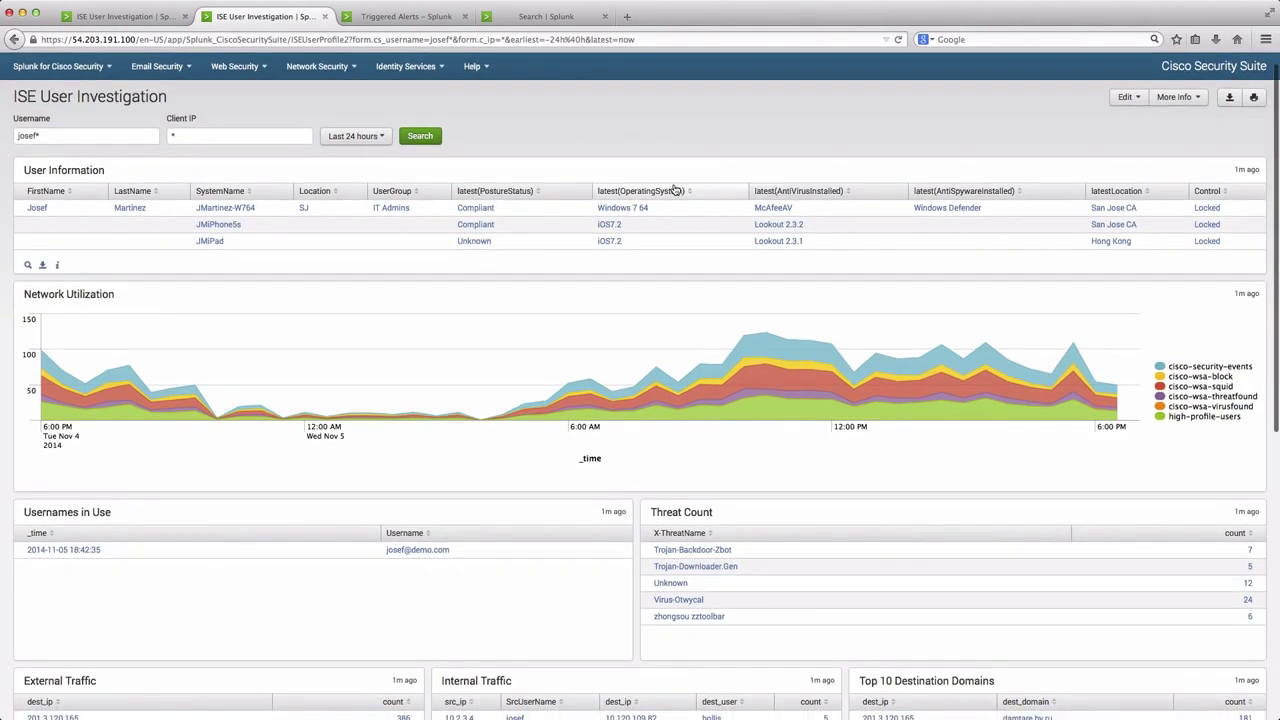
{"action": "scroll", "coordinate": [676, 190], "scroll_direction": "down", "scroll_amount": 1}
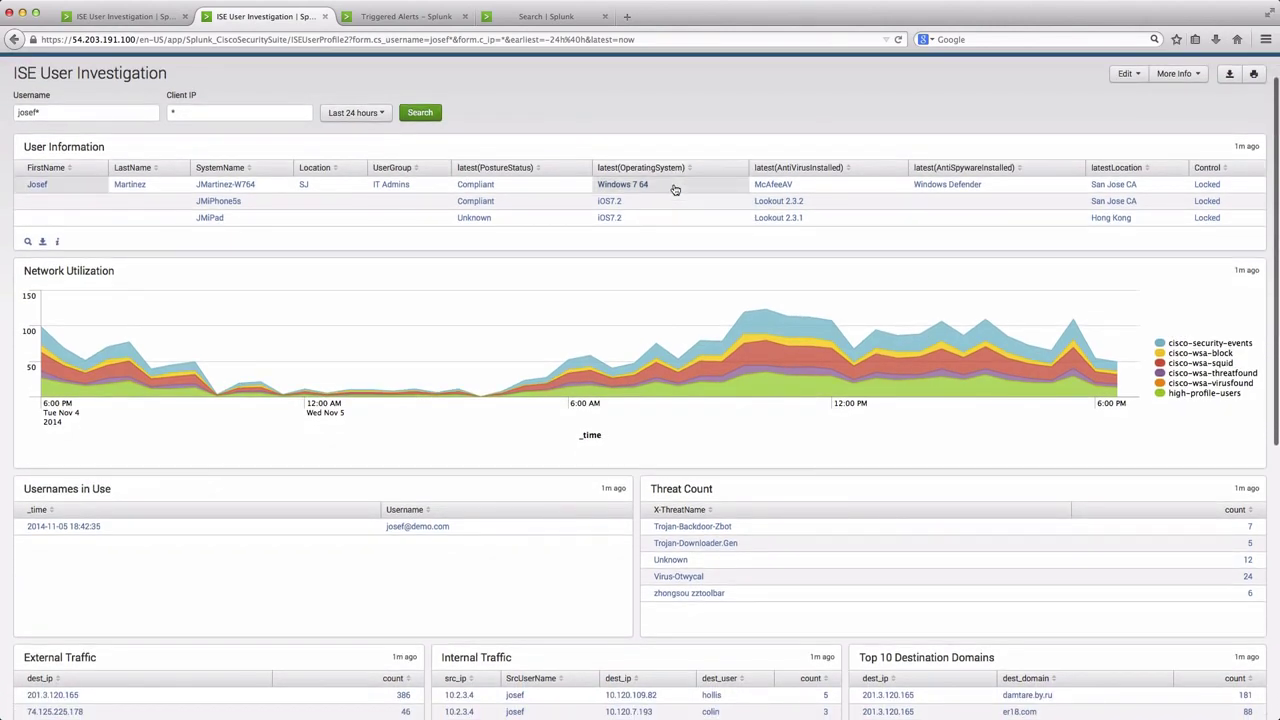
{"action": "scroll", "coordinate": [675, 190], "scroll_direction": "down", "scroll_amount": 3}
{"action": "mouse_move", "coordinate": [849, 238]}
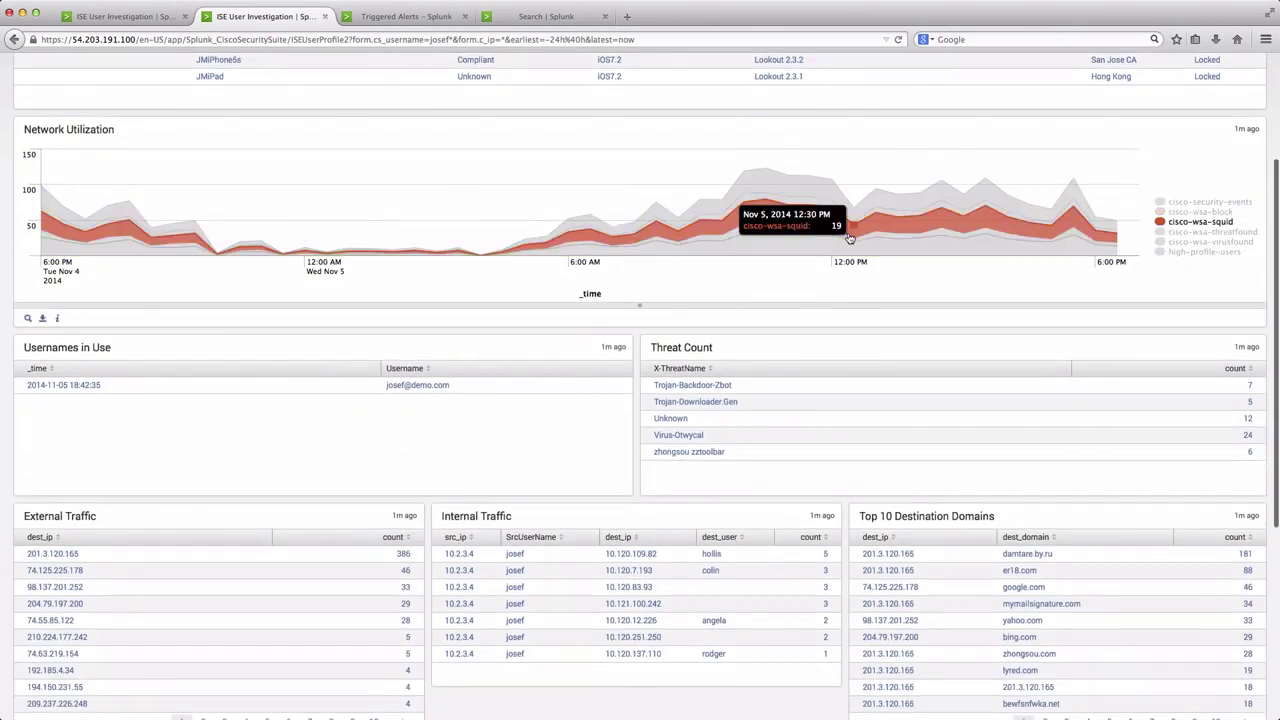
{"action": "mouse_move", "coordinate": [807, 255]}
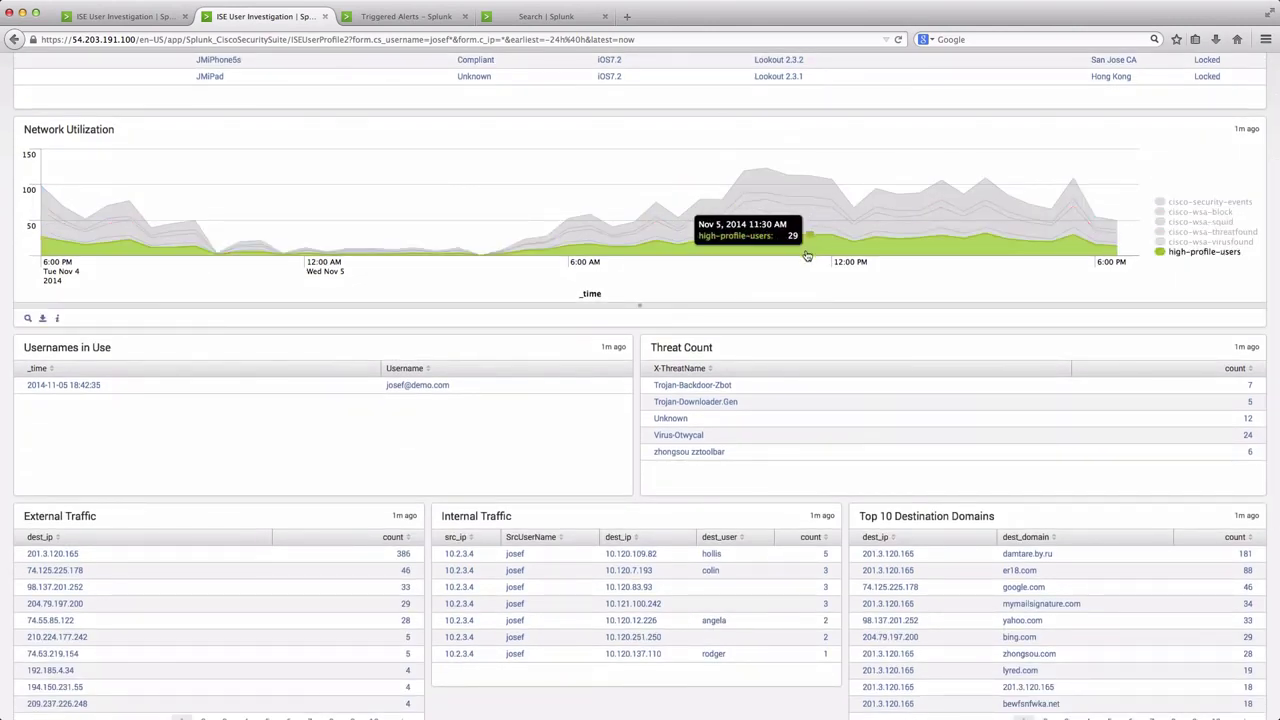
{"action": "scroll", "coordinate": [898, 337], "scroll_direction": "down", "scroll_amount": 1}
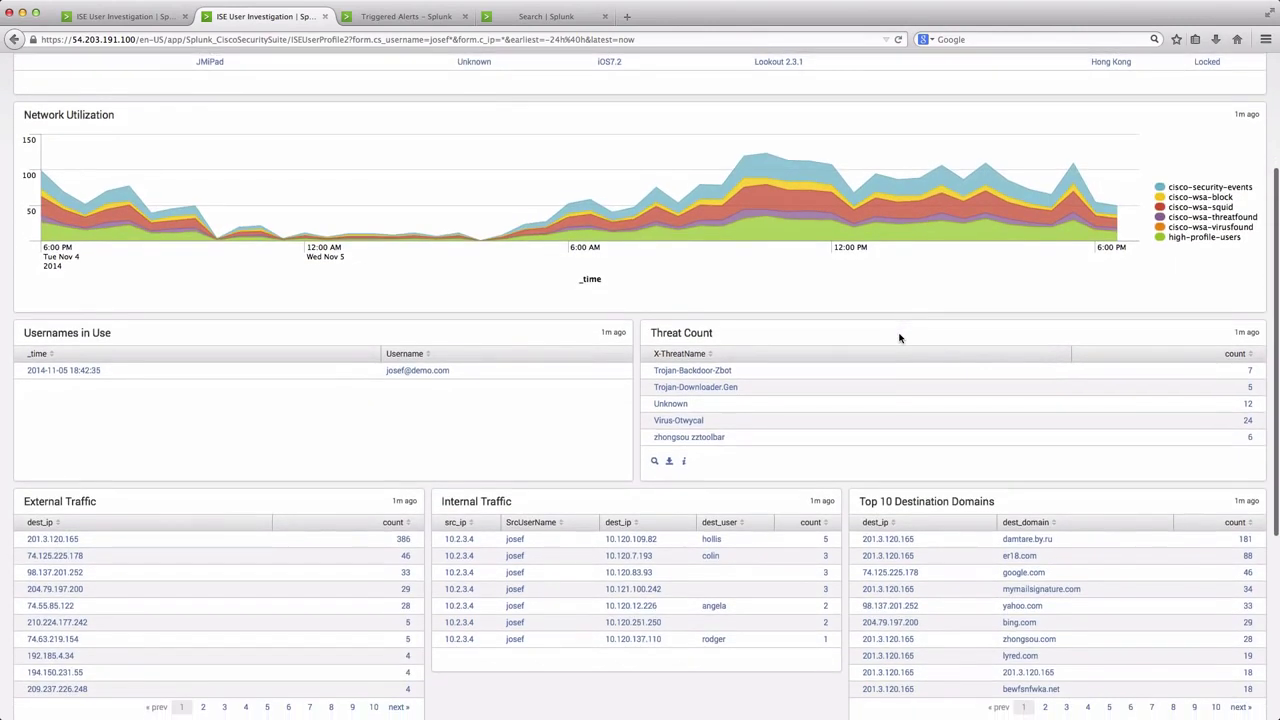
{"action": "scroll", "coordinate": [898, 337], "scroll_direction": "down", "scroll_amount": 1}
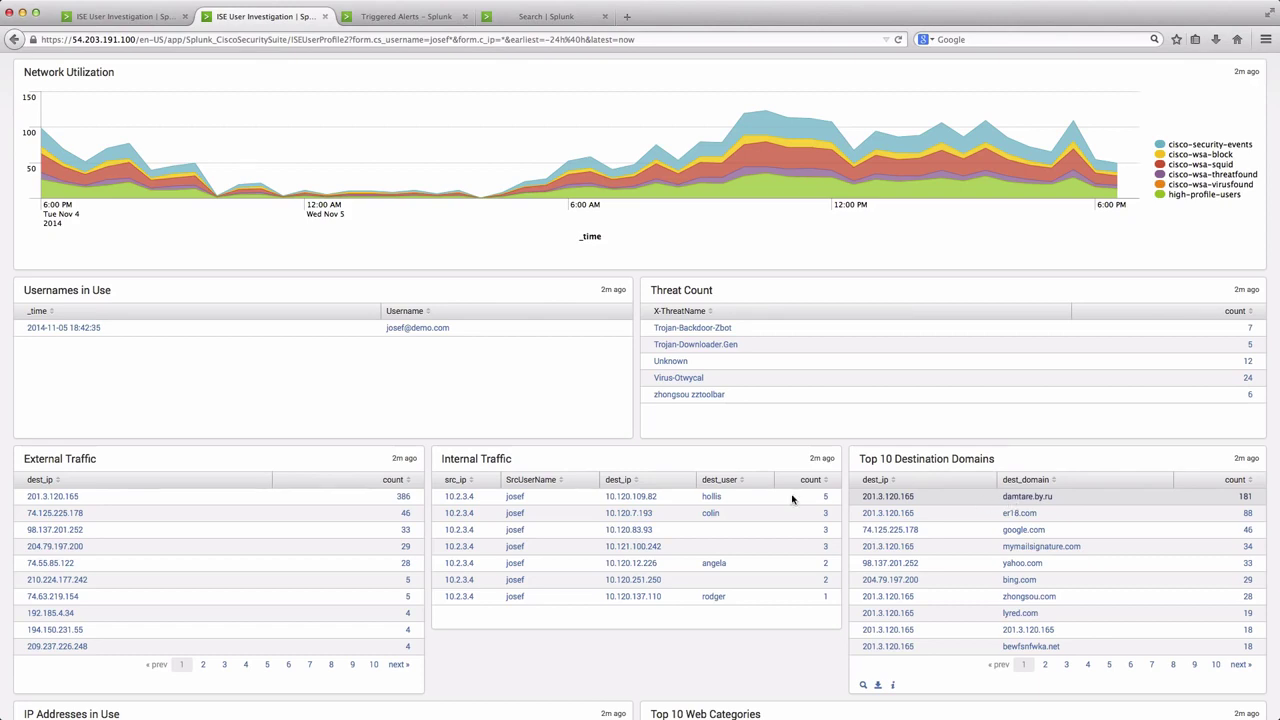
{"action": "scroll", "coordinate": [435, 377], "scroll_direction": "up", "scroll_amount": 5}
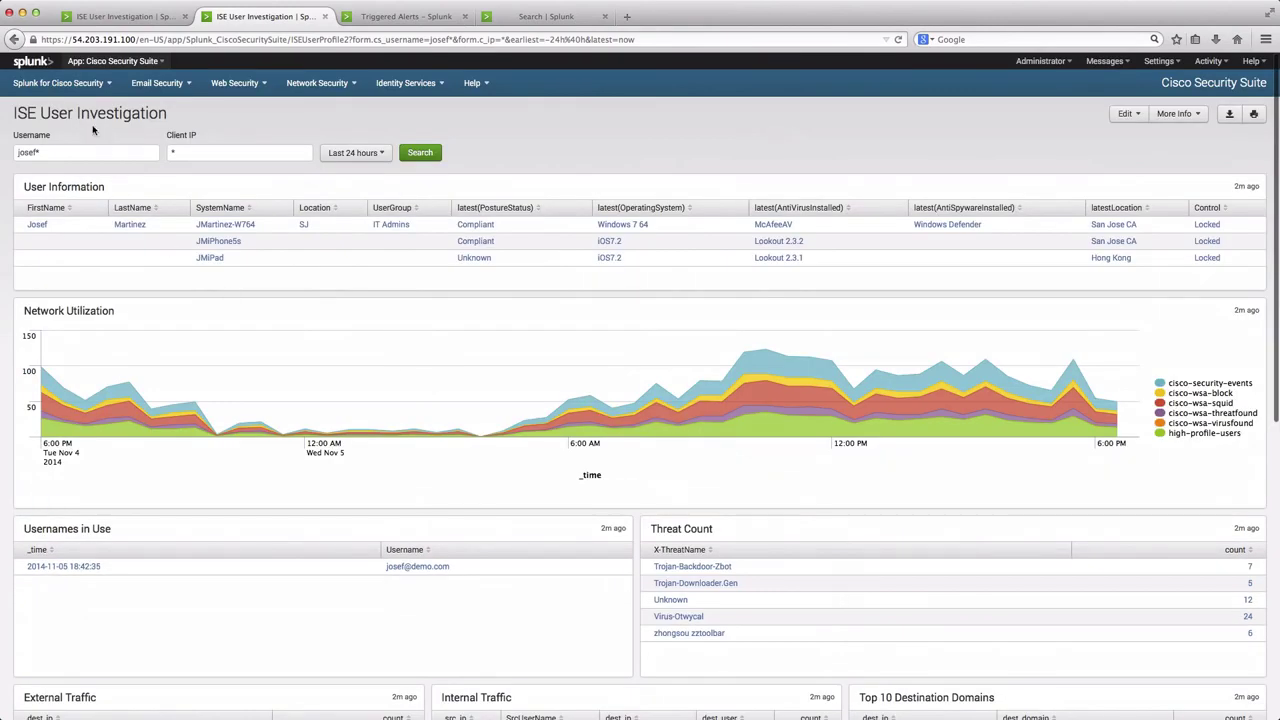
{"action": "left_click", "coordinate": [66, 85]}
{"action": "left_click", "coordinate": [65, 140]}
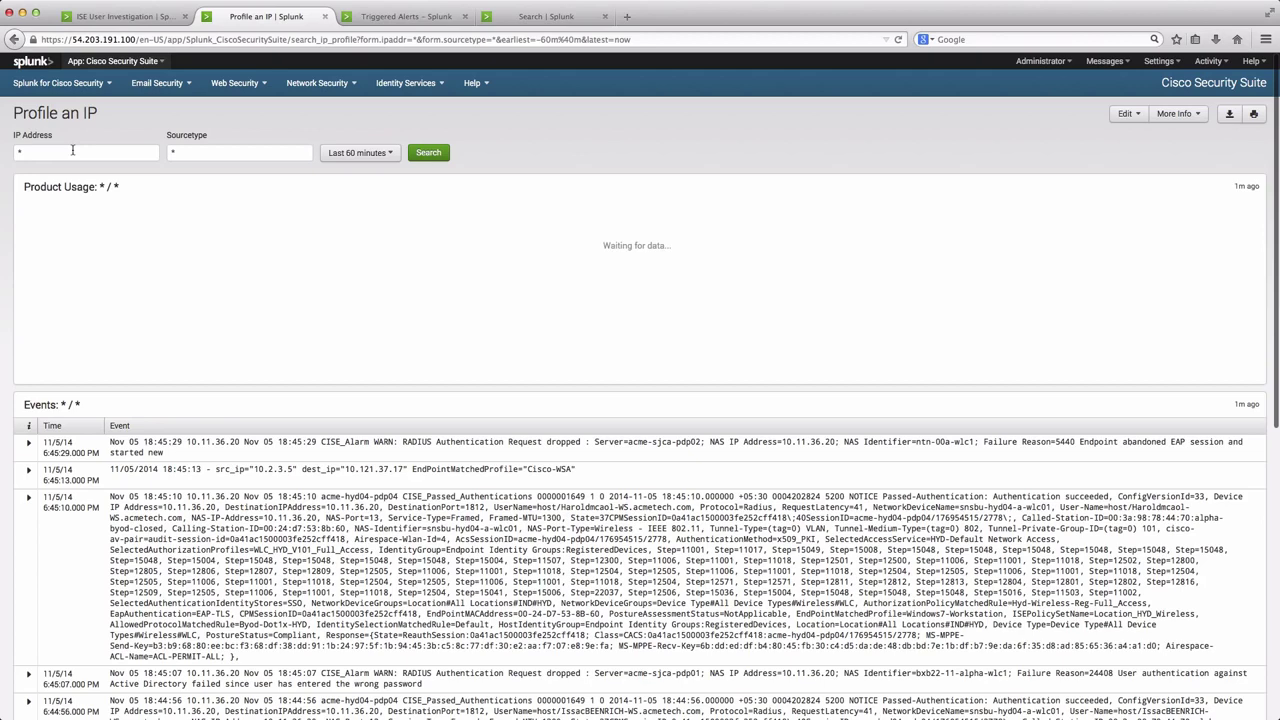
{"action": "left_click", "coordinate": [73, 150]}
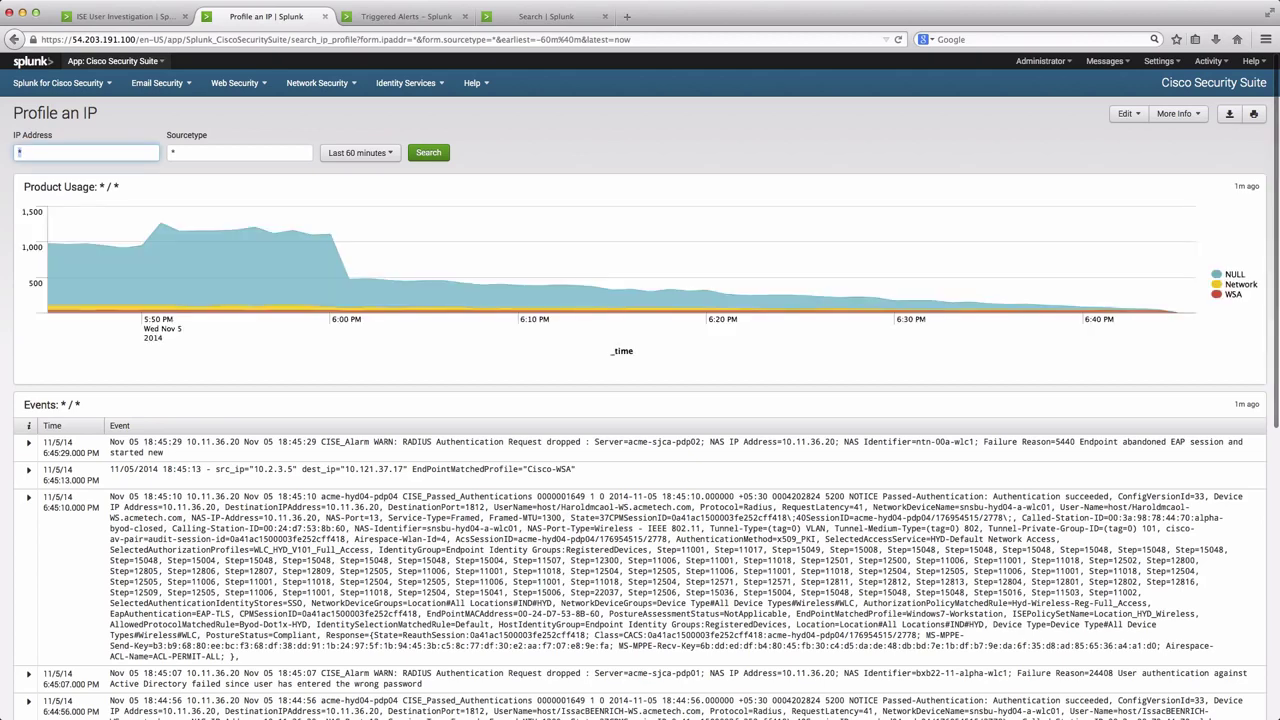
{"action": "type", "text": "201.3.120.165"}
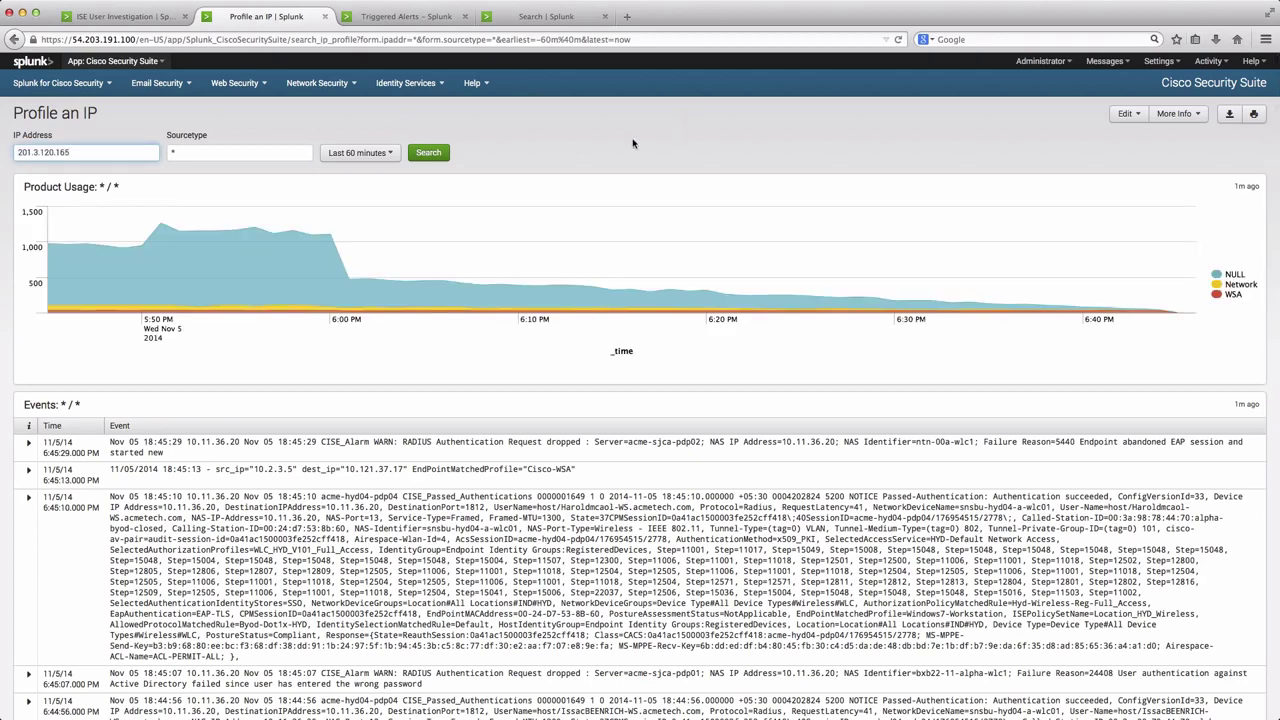
{"action": "key", "text": "Return"}
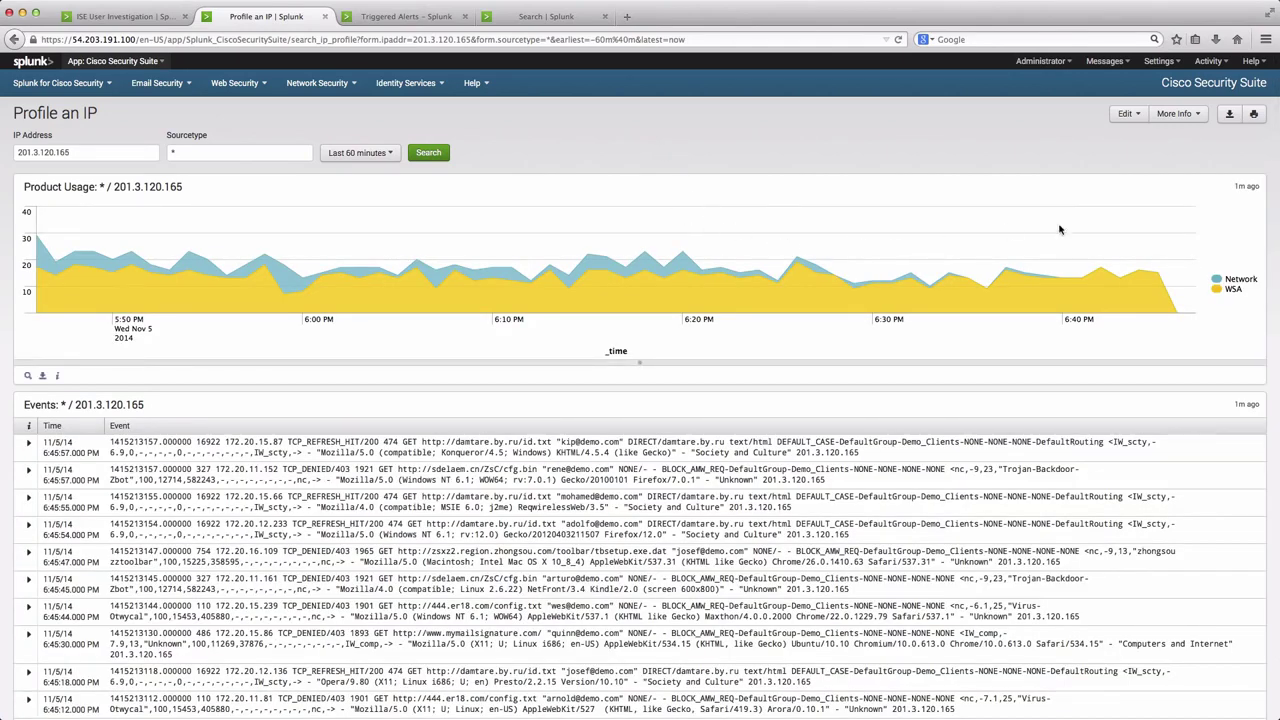
Drill into the WSA events for the profiled IP, inspect the top cs_username values, and return to the IP profile.
{"action": "left_click", "coordinate": [1233, 291]}
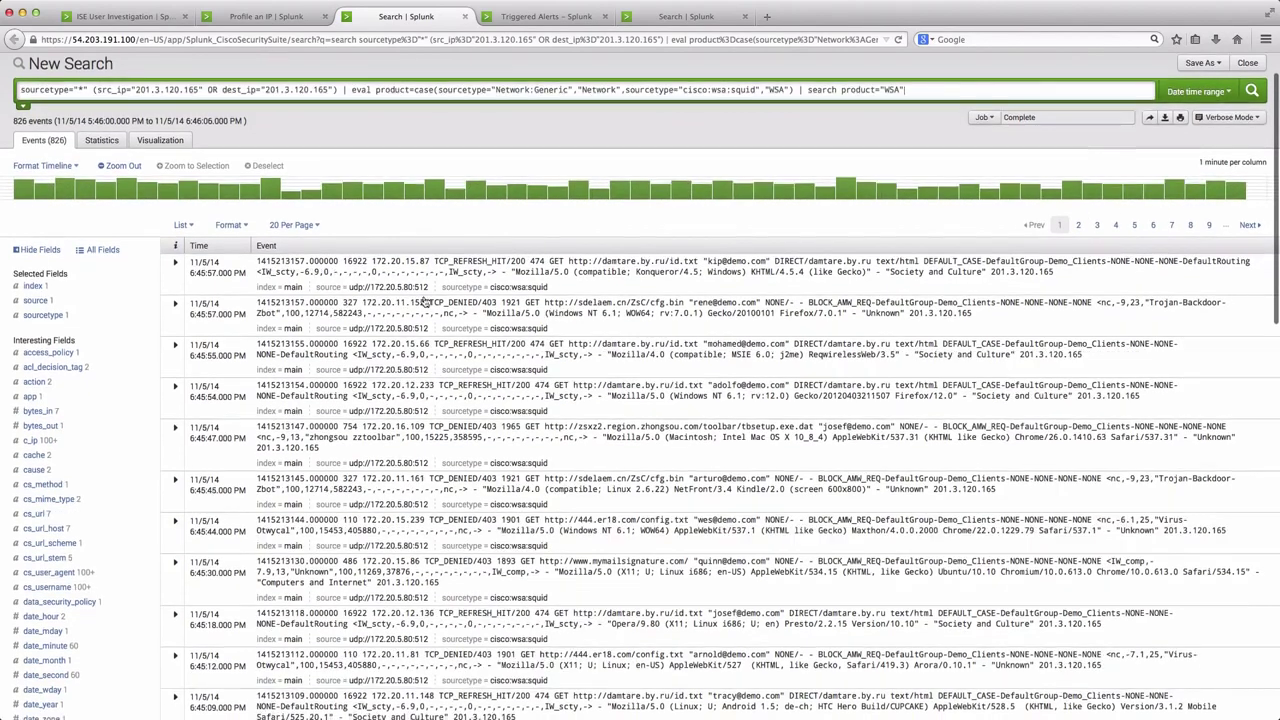
{"action": "scroll", "coordinate": [424, 298], "scroll_direction": "down", "scroll_amount": 2}
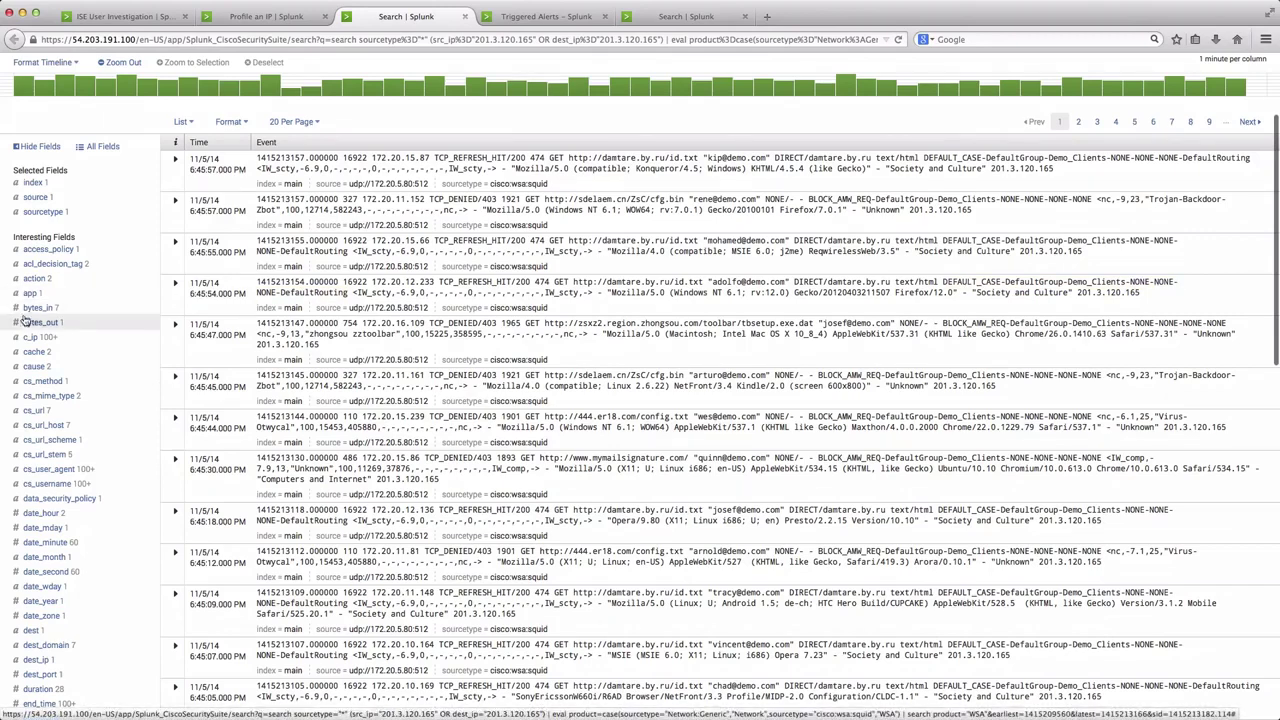
{"action": "left_click", "coordinate": [63, 484]}
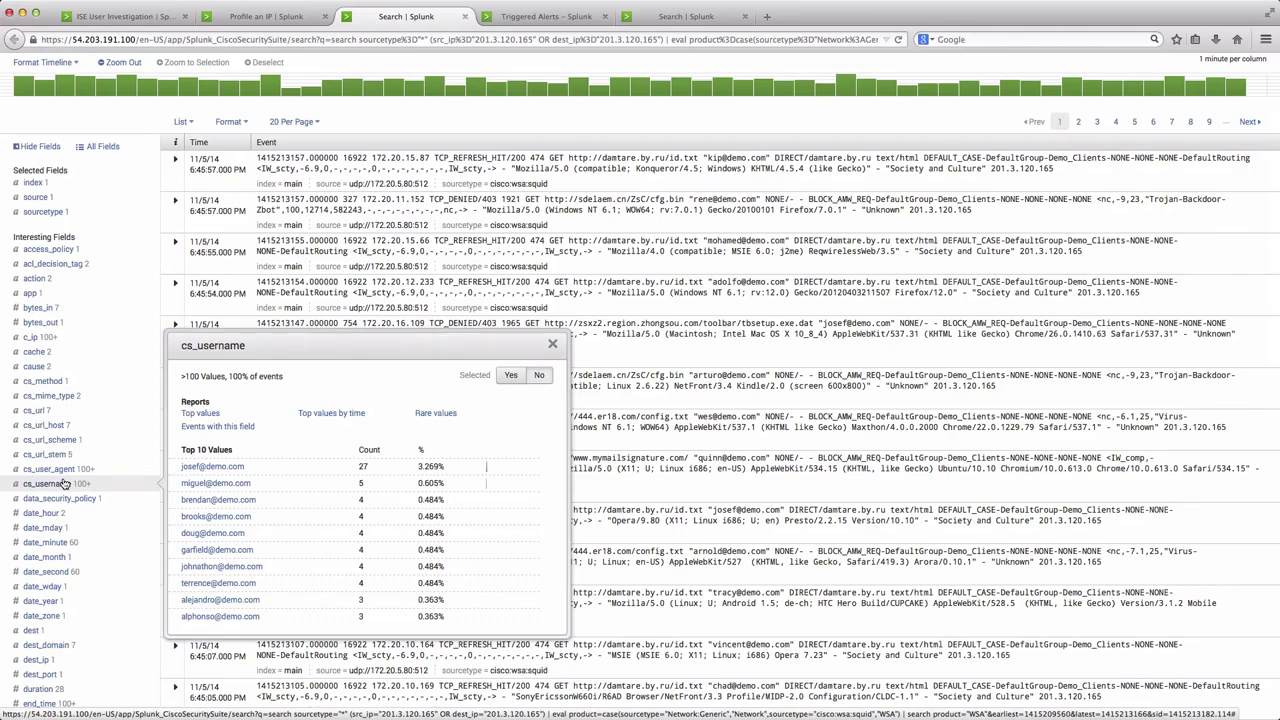
{"action": "left_click", "coordinate": [463, 17]}
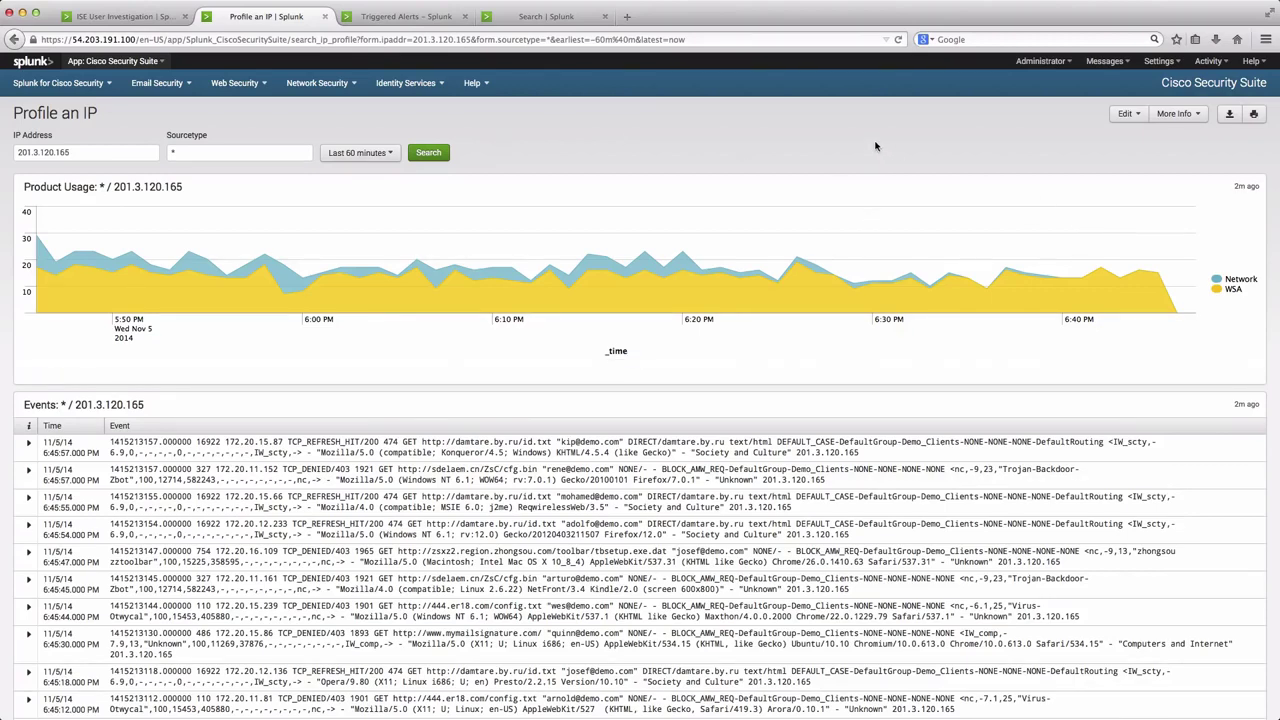
Drill into the Network events for the profiled IP, expand the newest event, and review its available event actions.
{"action": "left_click", "coordinate": [1238, 281]}
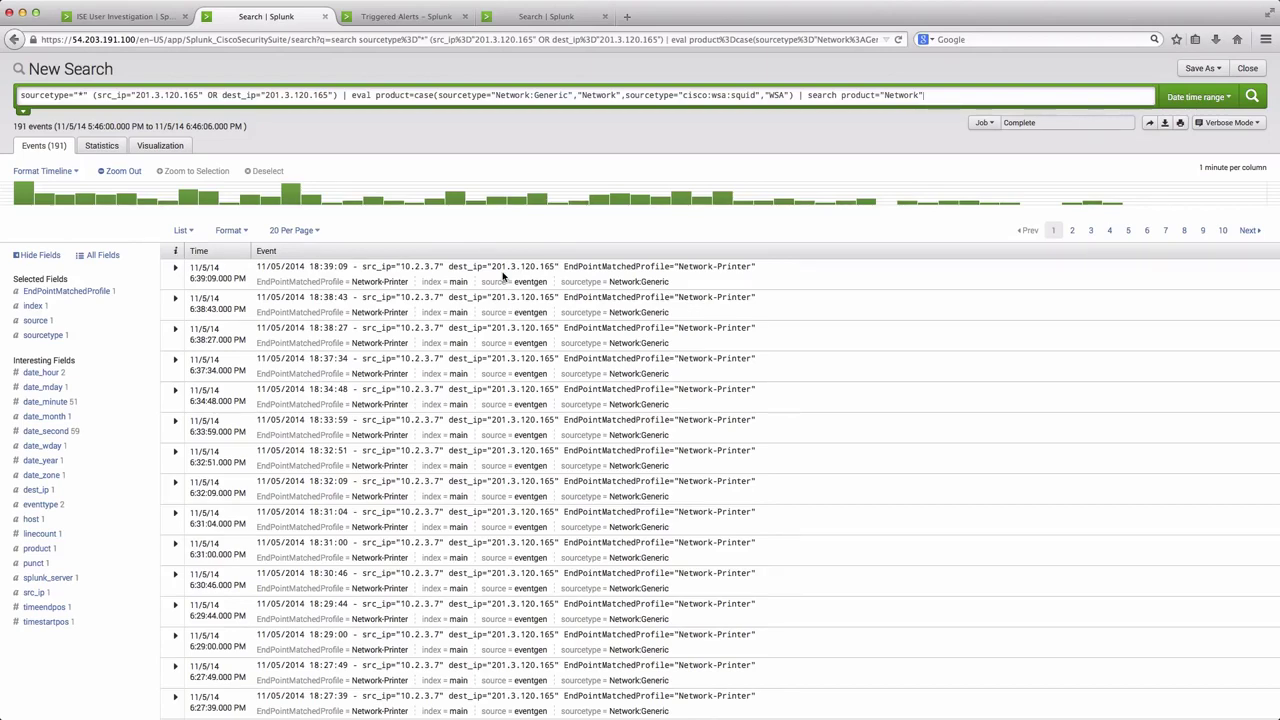
{"action": "scroll", "coordinate": [503, 285], "scroll_direction": "down", "scroll_amount": 2}
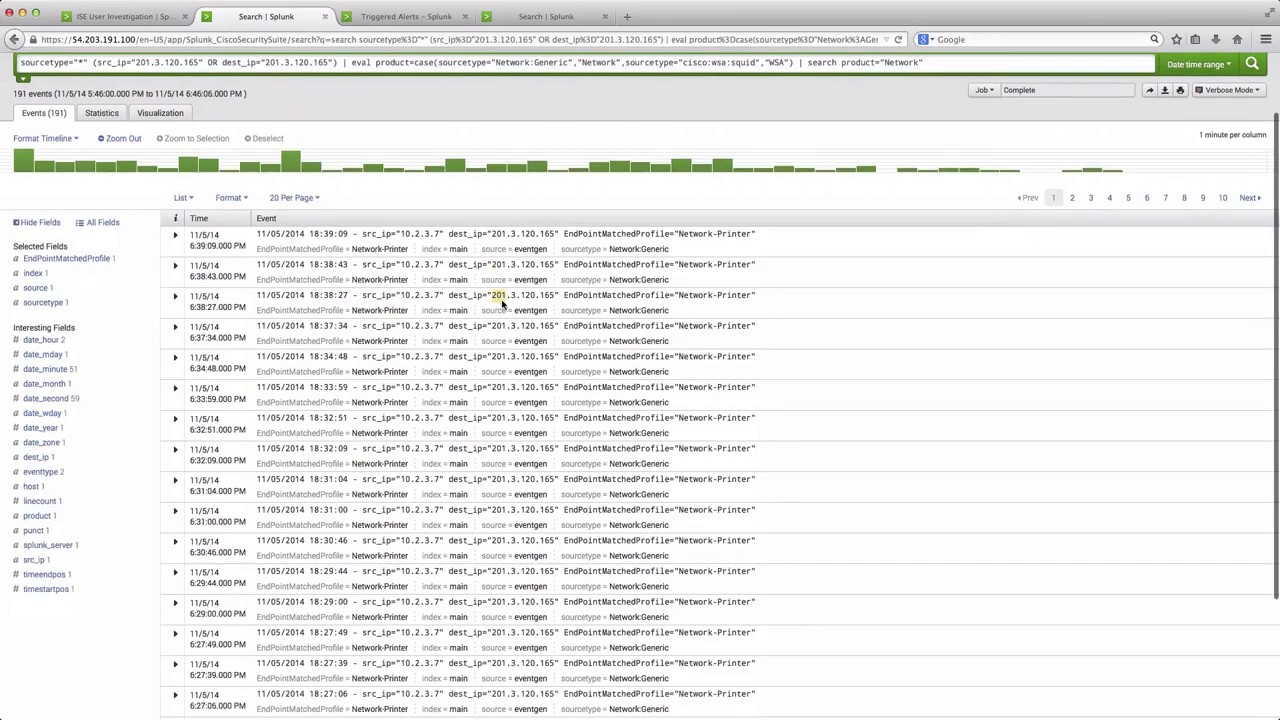
{"action": "left_click", "coordinate": [177, 237]}
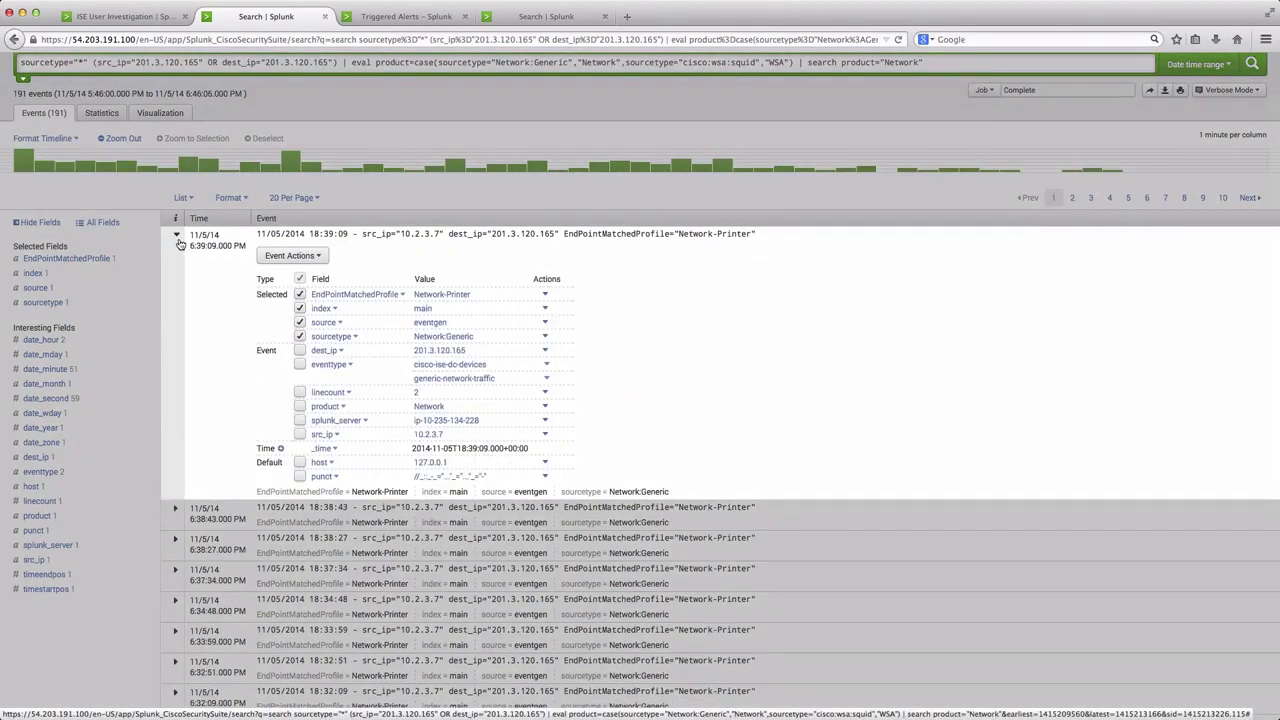
{"action": "left_click", "coordinate": [289, 256]}
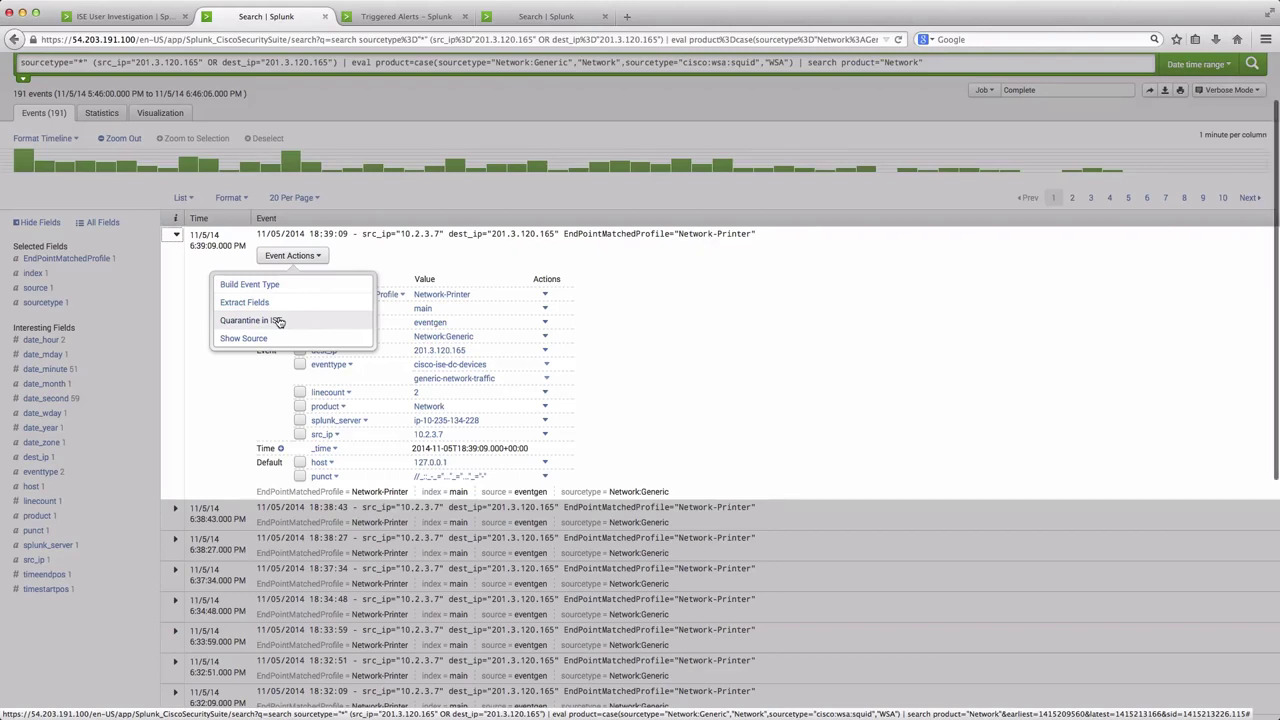
{"action": "scroll", "coordinate": [279, 321], "scroll_direction": "up", "scroll_amount": 2}
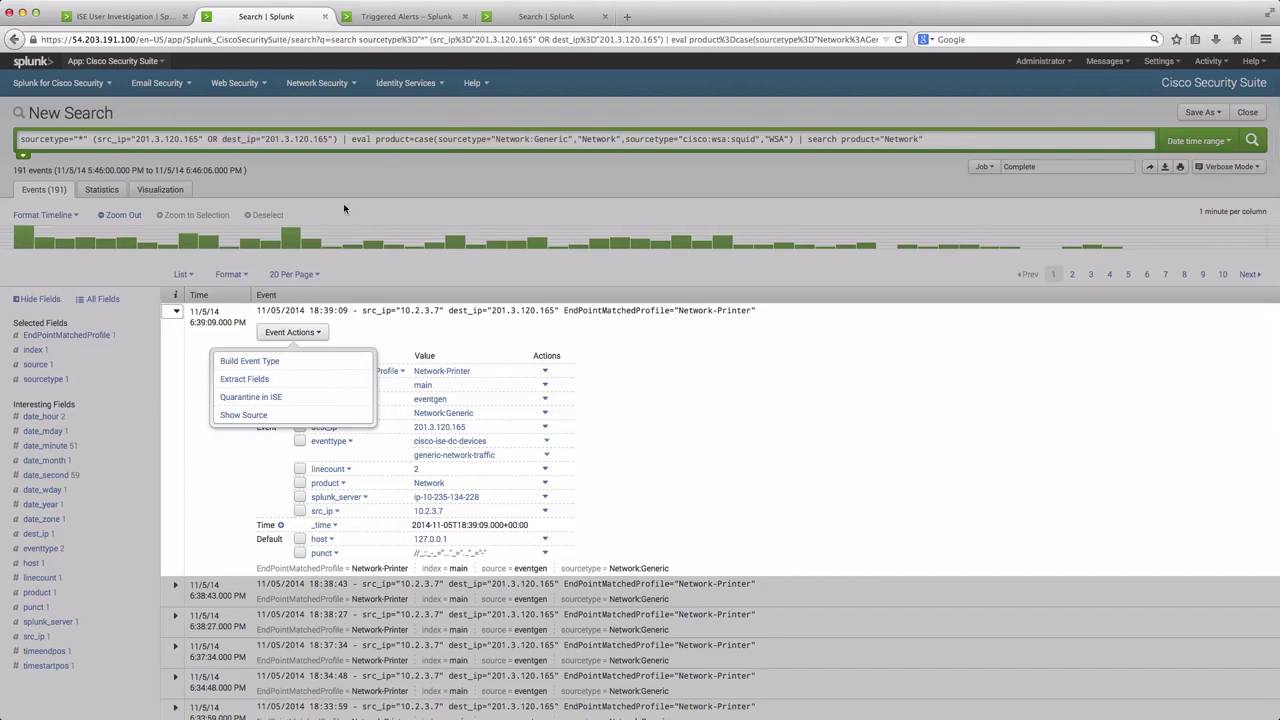
{"action": "left_click", "coordinate": [408, 90]}
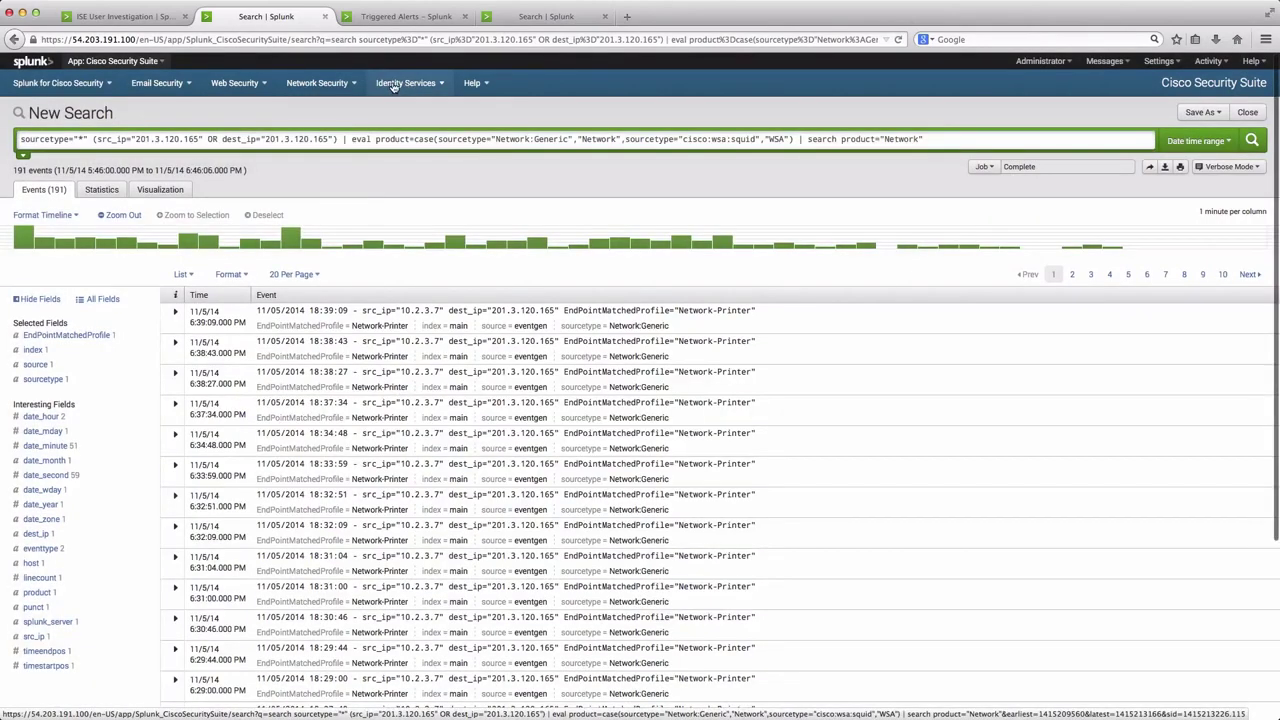
Open the ISE Compliance Summary by Location for Wireless Users report.
{"action": "left_click", "coordinate": [393, 86]}
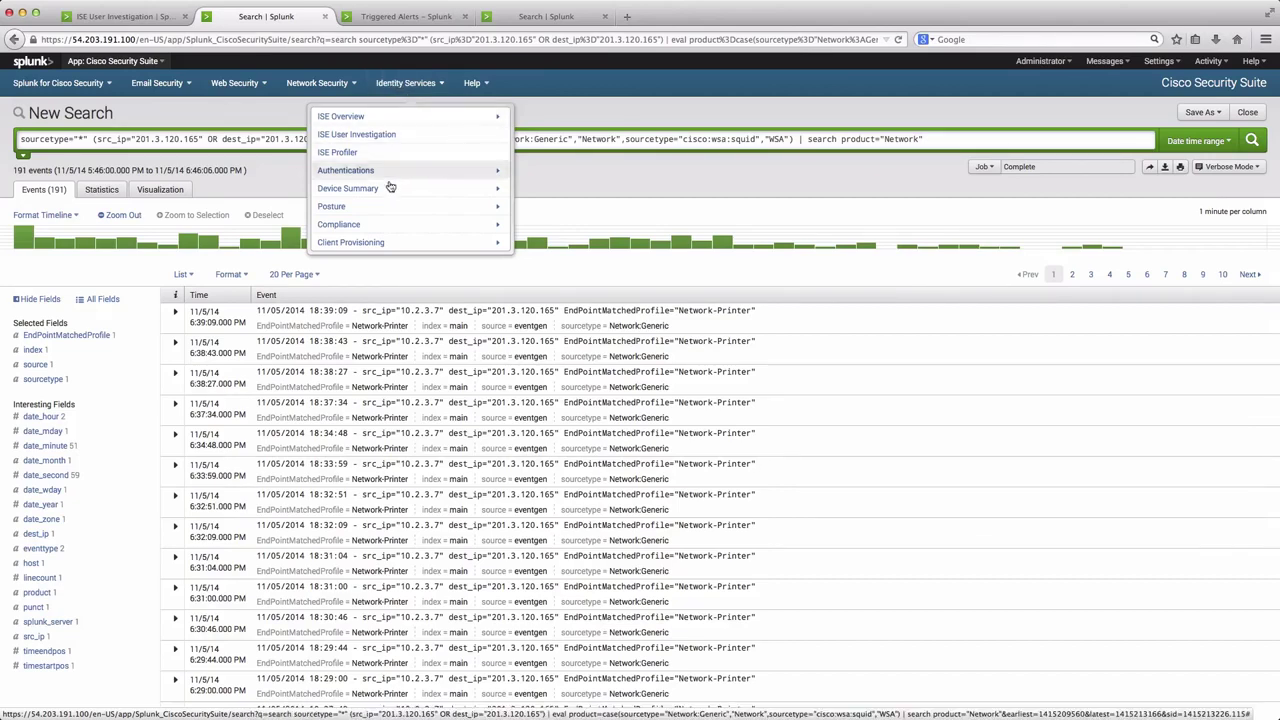
{"action": "left_click", "coordinate": [368, 224]}
{"action": "left_click", "coordinate": [417, 158]}
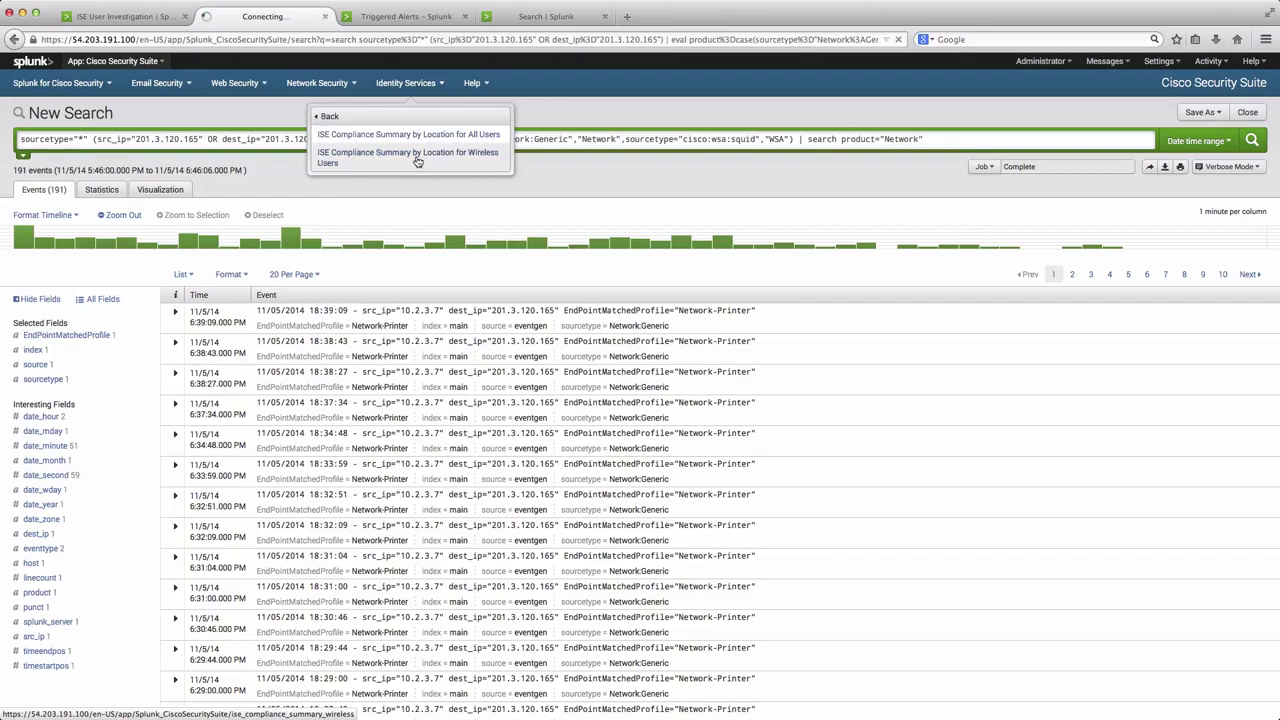